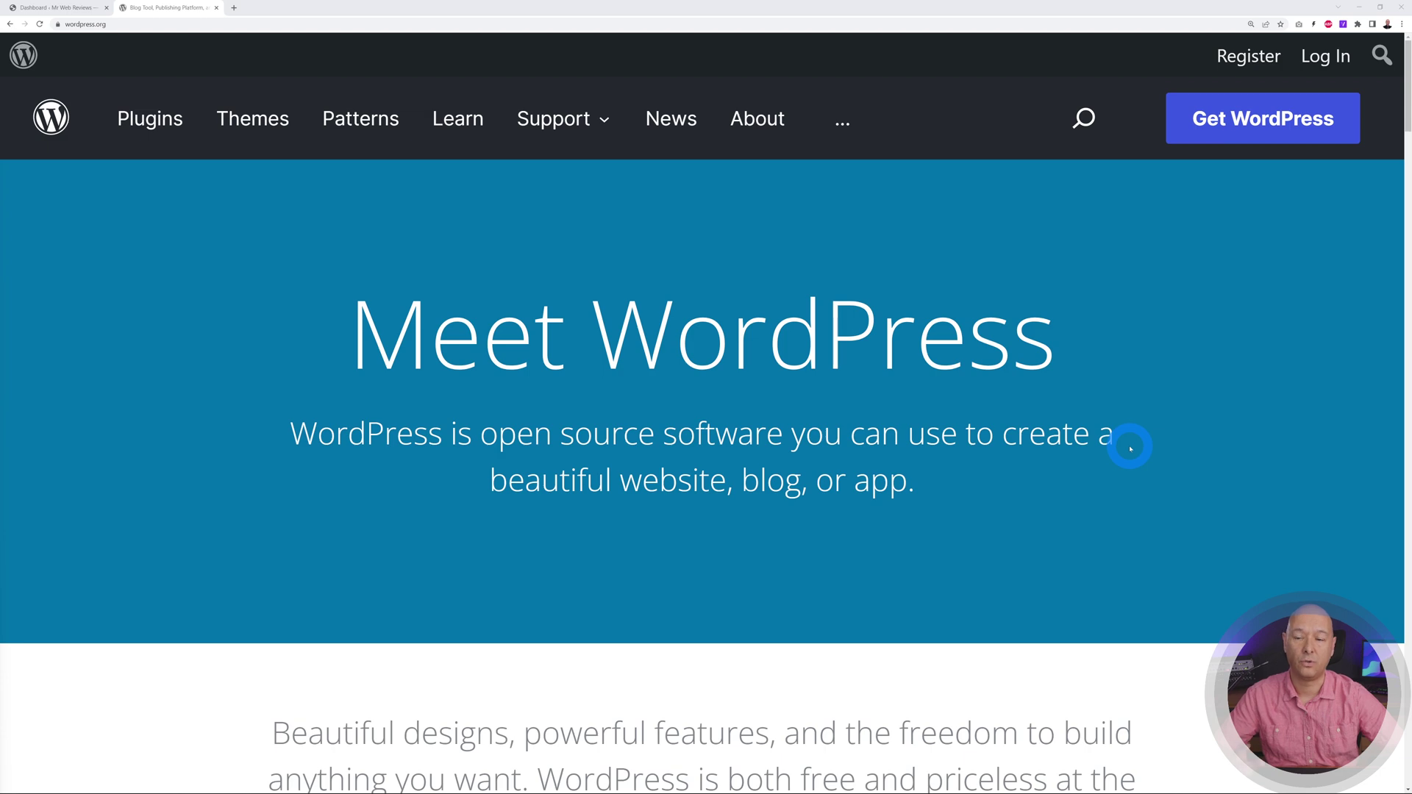
Search WordPress.org for '10Web Booster' and read its plugin page and description.
{"action": "left_click", "coordinate": [1084, 120]}
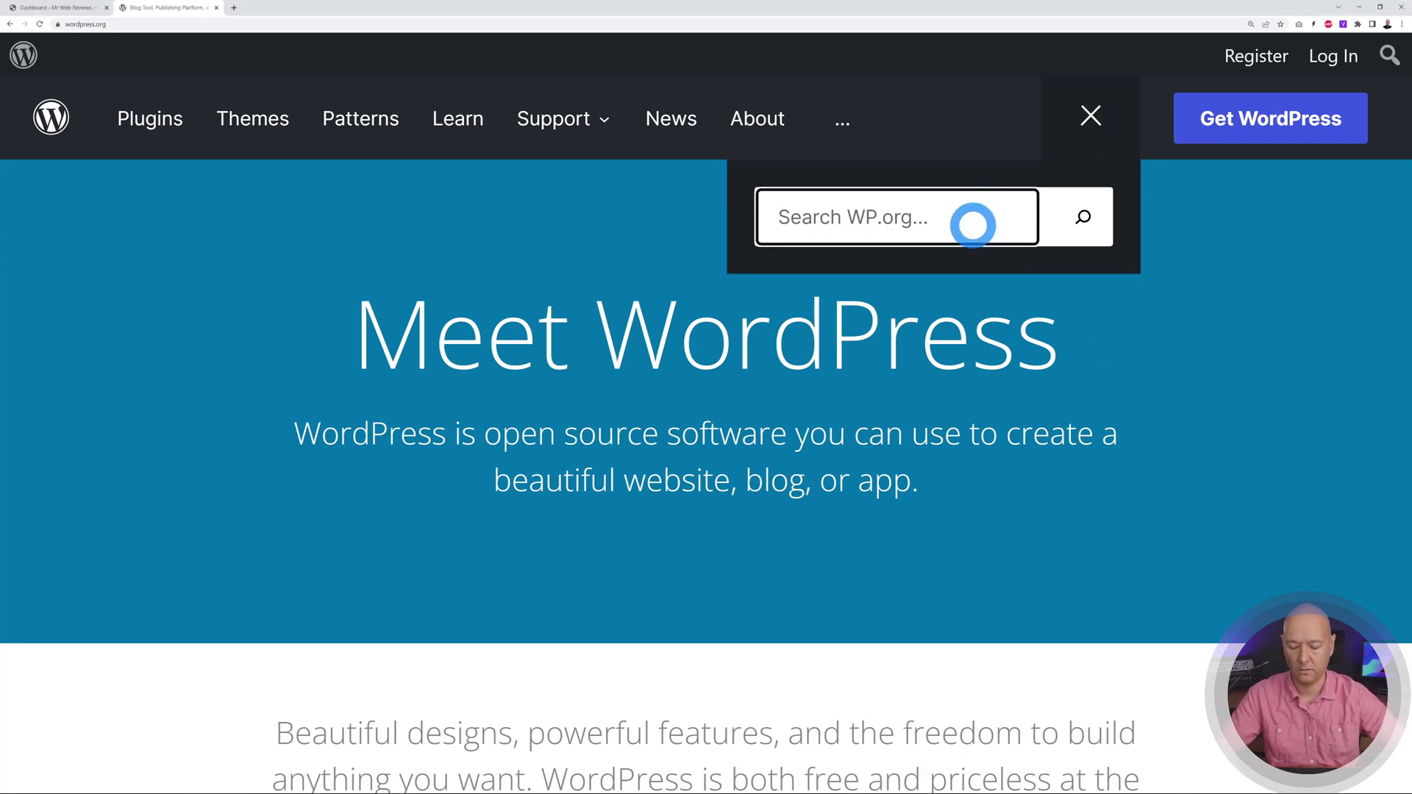
{"action": "type", "text": "10Web Booster"}
{"action": "left_click", "coordinate": [1076, 241]}
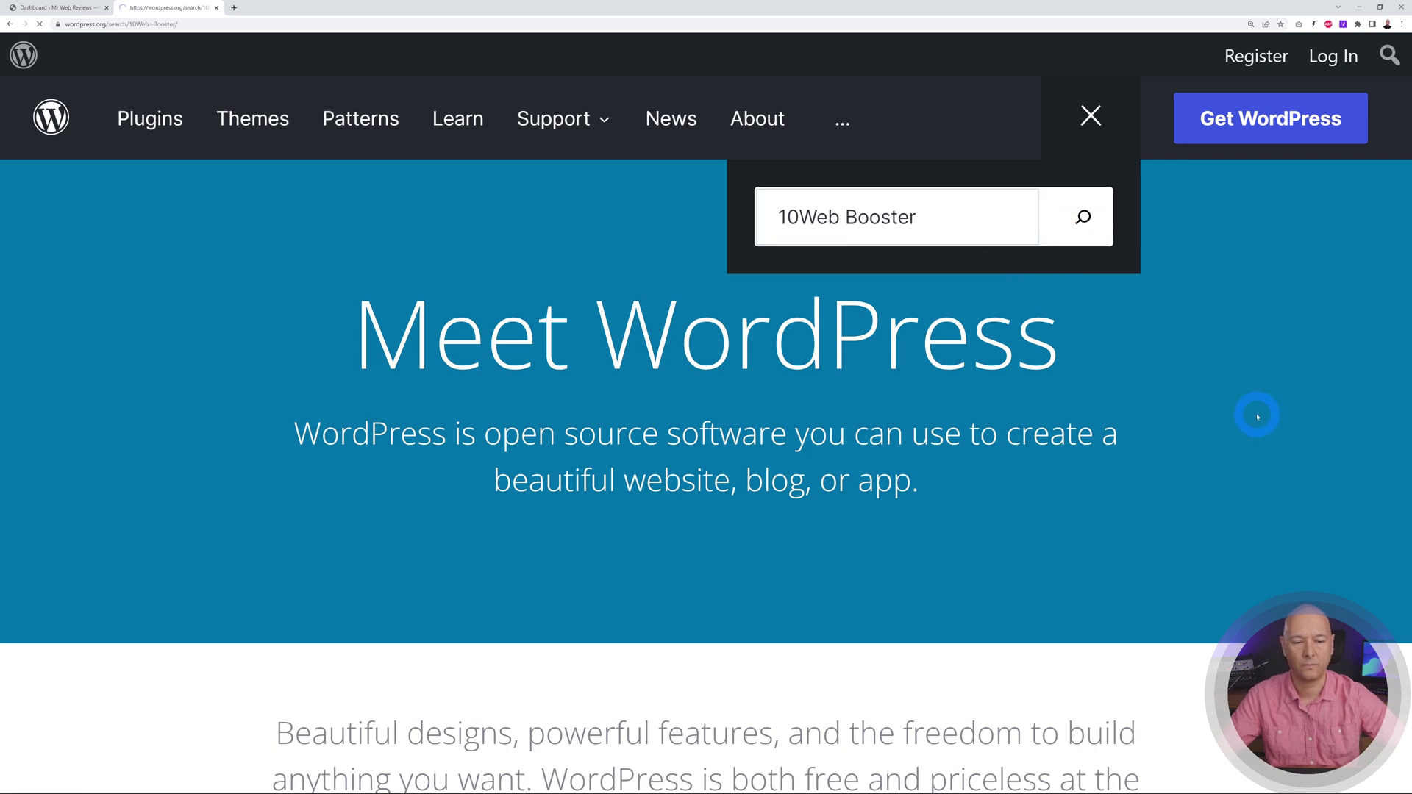
{"action": "scroll", "coordinate": [1162, 390], "scroll_direction": "down", "scroll_amount": 3}
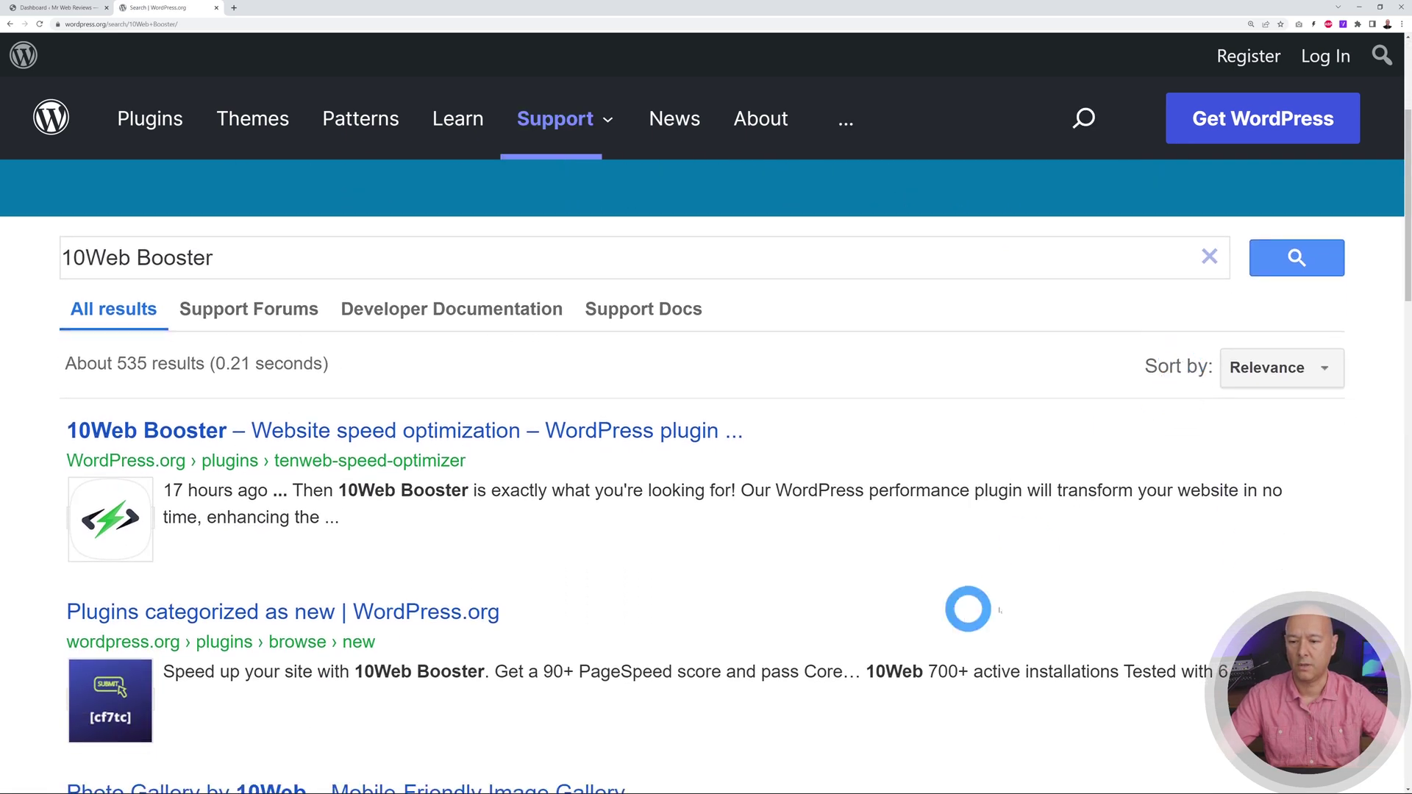
{"action": "left_click", "coordinate": [569, 428]}
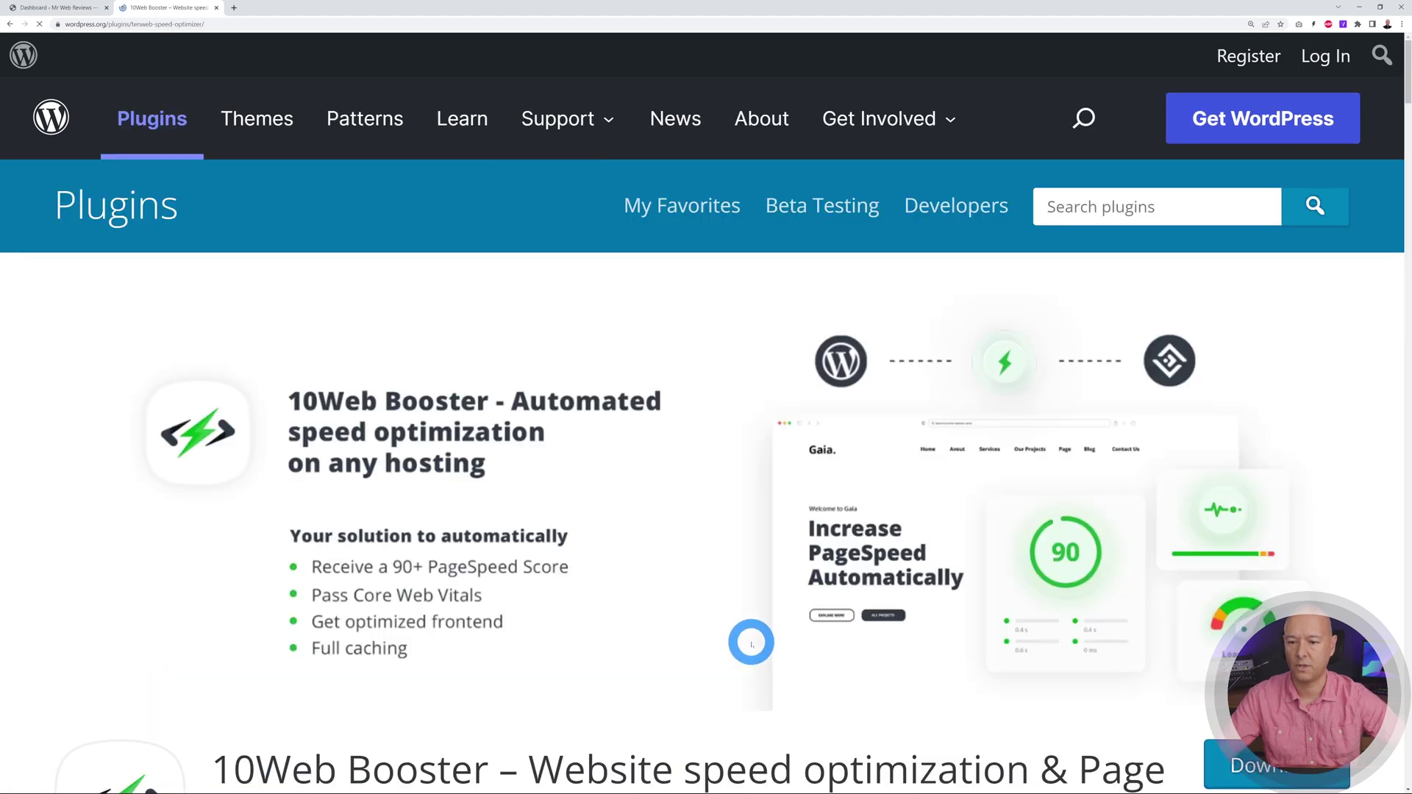
{"action": "scroll", "coordinate": [1029, 500], "scroll_direction": "down", "scroll_amount": 1}
{"action": "scroll", "coordinate": [809, 470], "scroll_direction": "up", "scroll_amount": 1}
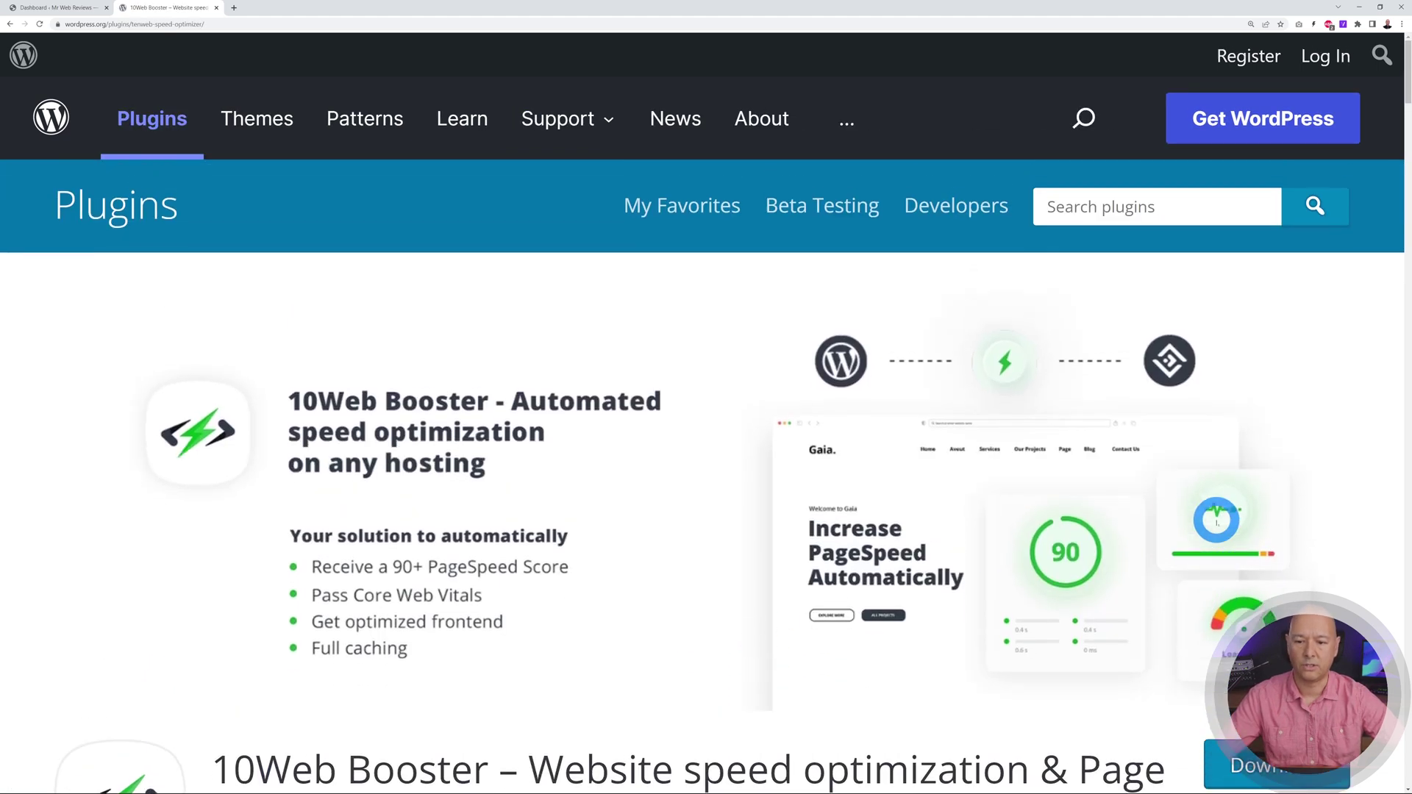
{"action": "scroll", "coordinate": [588, 441], "scroll_direction": "down", "scroll_amount": 1}
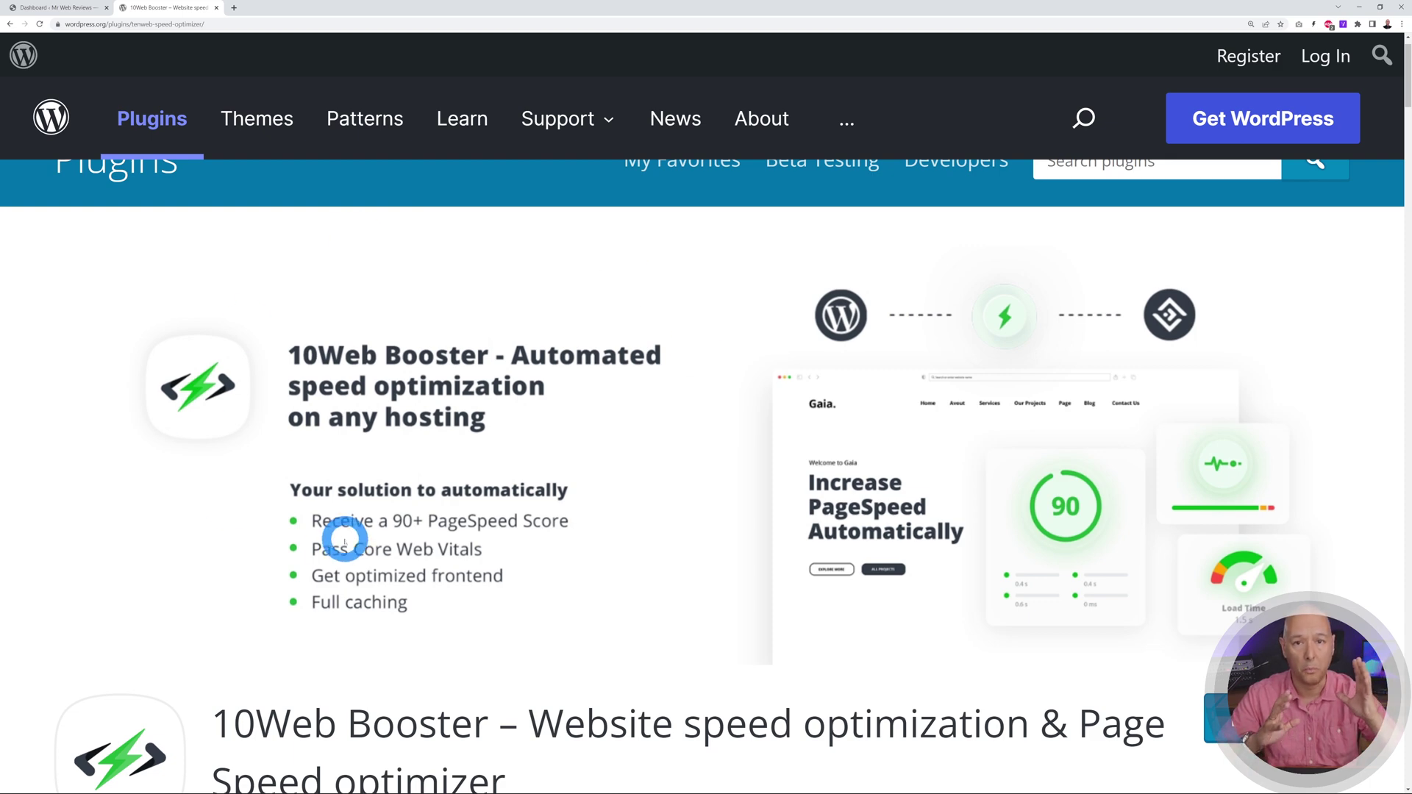
{"action": "scroll", "coordinate": [346, 535], "scroll_direction": "down", "scroll_amount": 1}
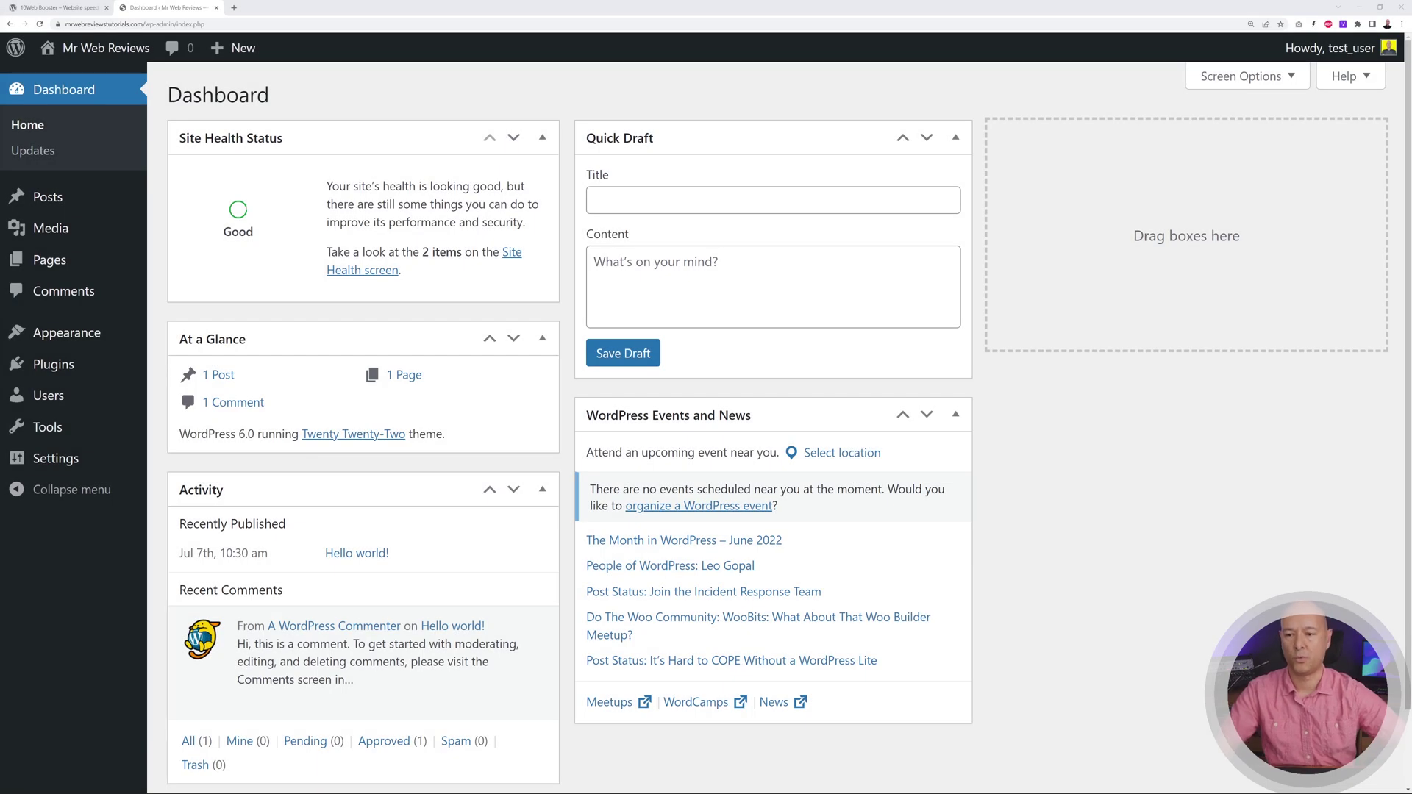
Search the Add New plugins directory for '10web booster'.
{"action": "mouse_move", "coordinate": [63, 366]}
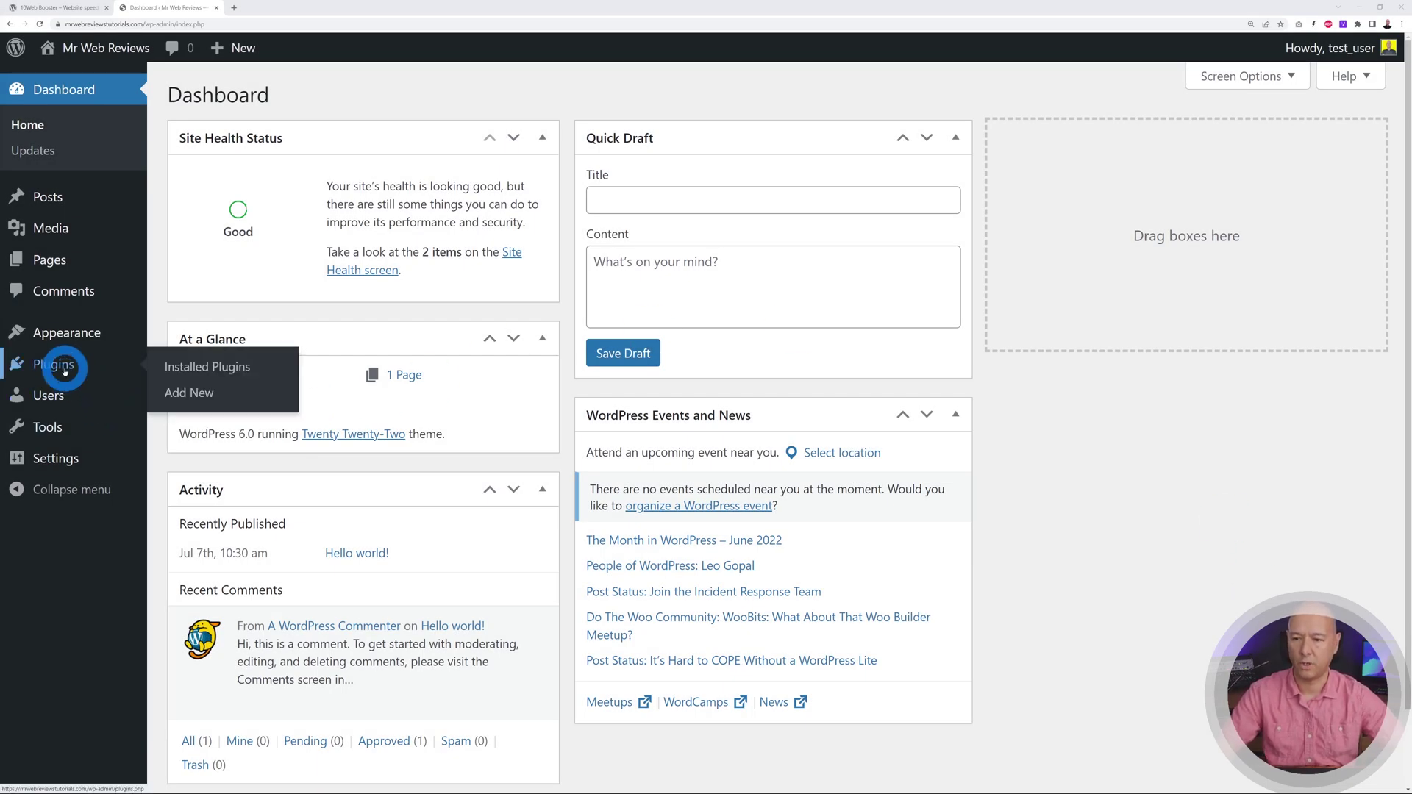
{"action": "left_click", "coordinate": [189, 393]}
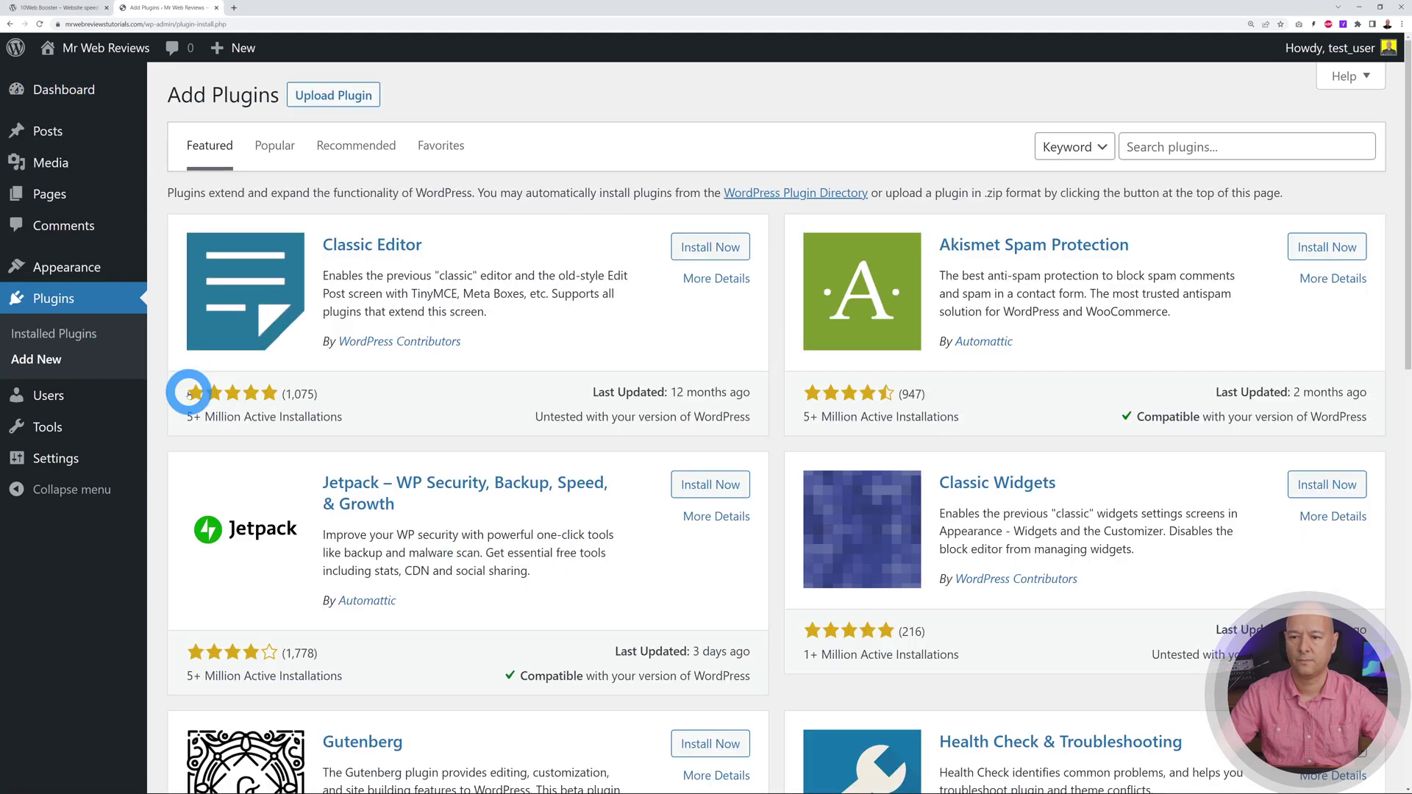
{"action": "left_click", "coordinate": [1167, 148]}
{"action": "type", "text": "10web booster"}
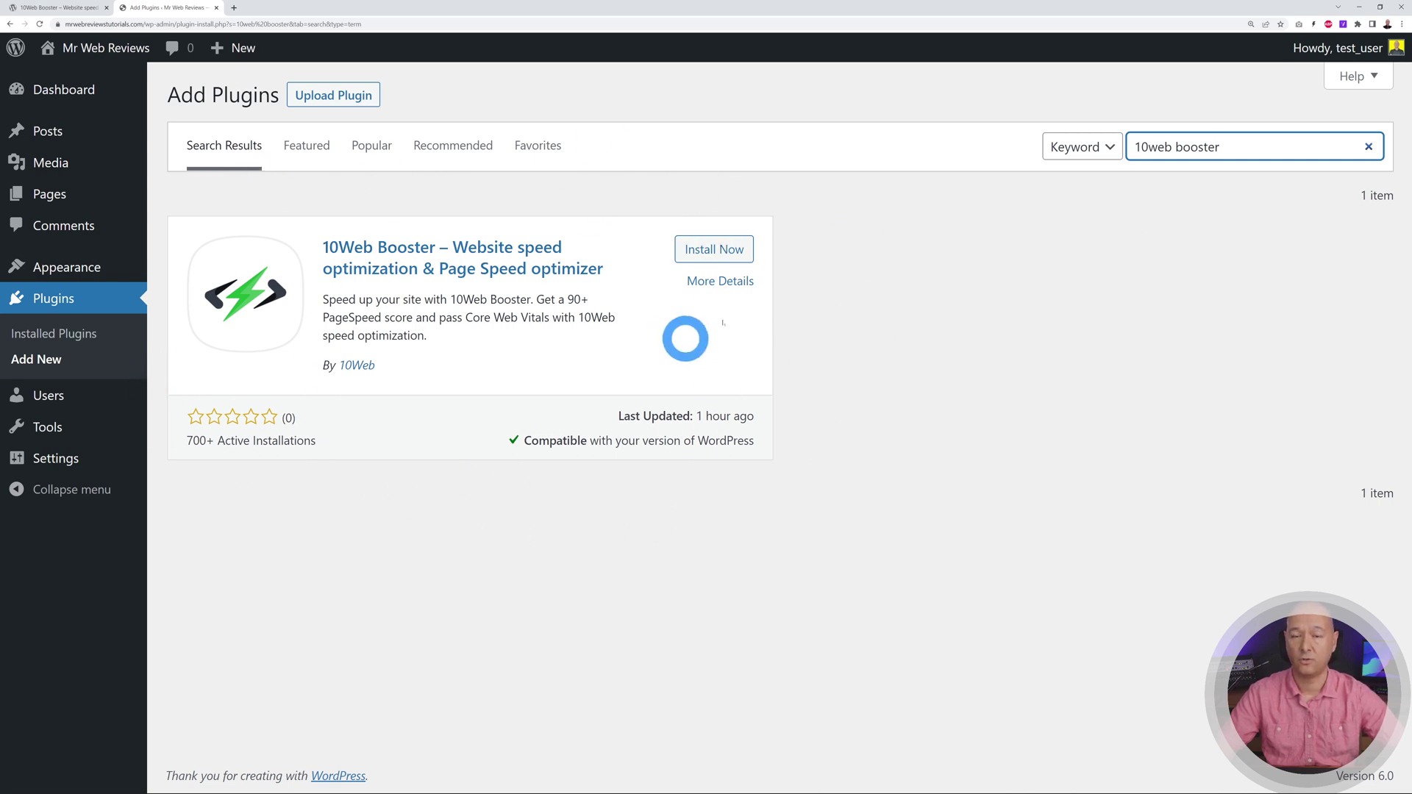
Install and activate 10Web Booster, then begin Sign Up & Connect.
{"action": "left_click", "coordinate": [712, 250]}
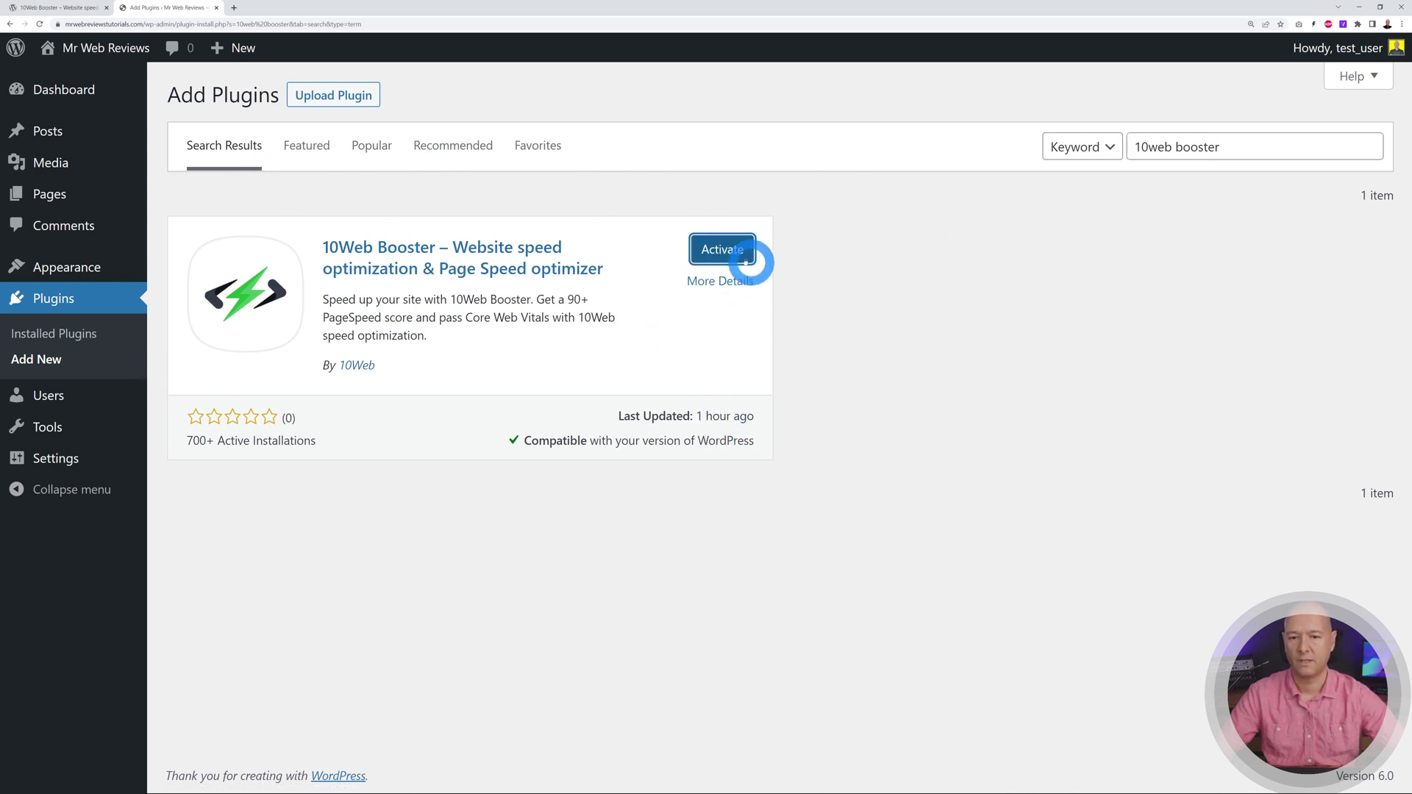
{"action": "left_click", "coordinate": [722, 252]}
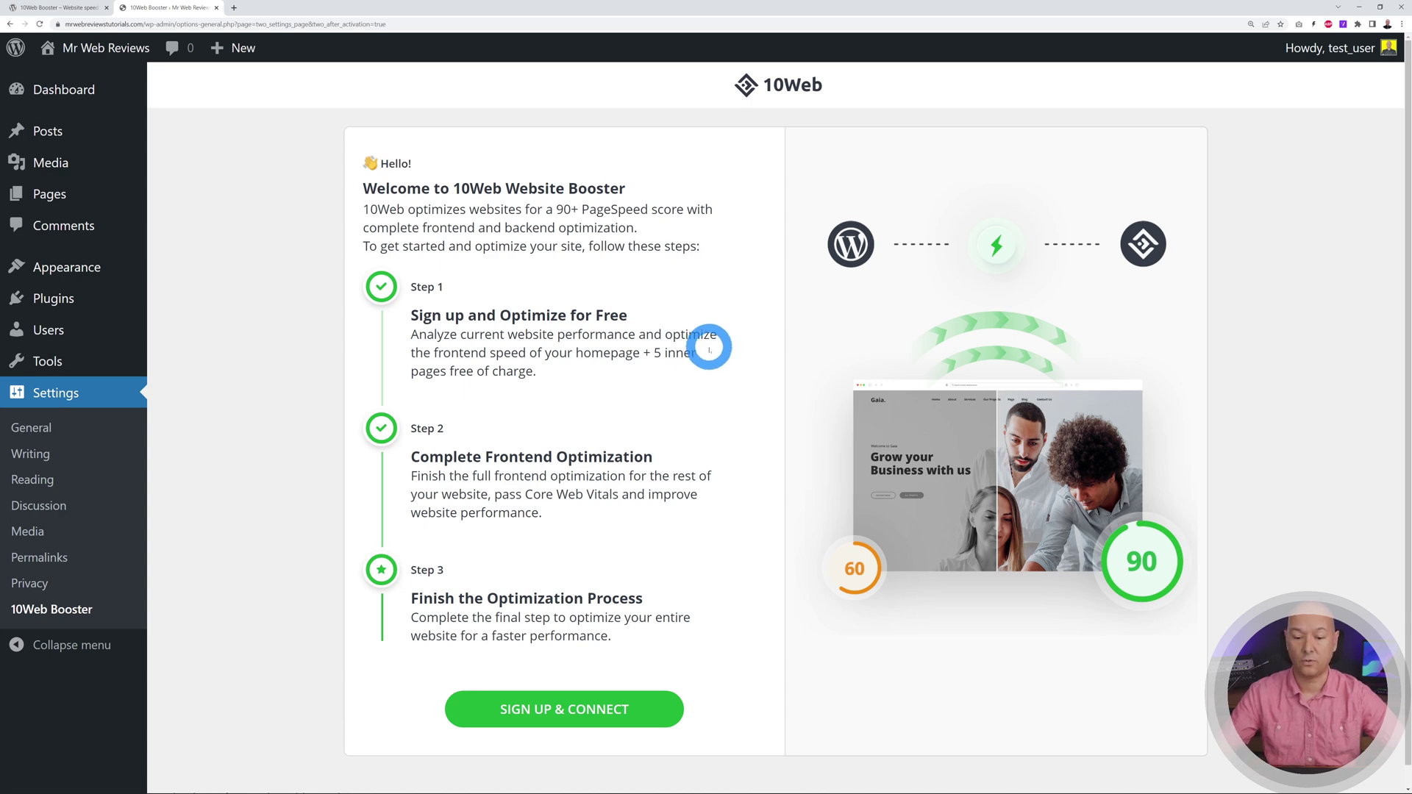
{"action": "left_click", "coordinate": [578, 709]}
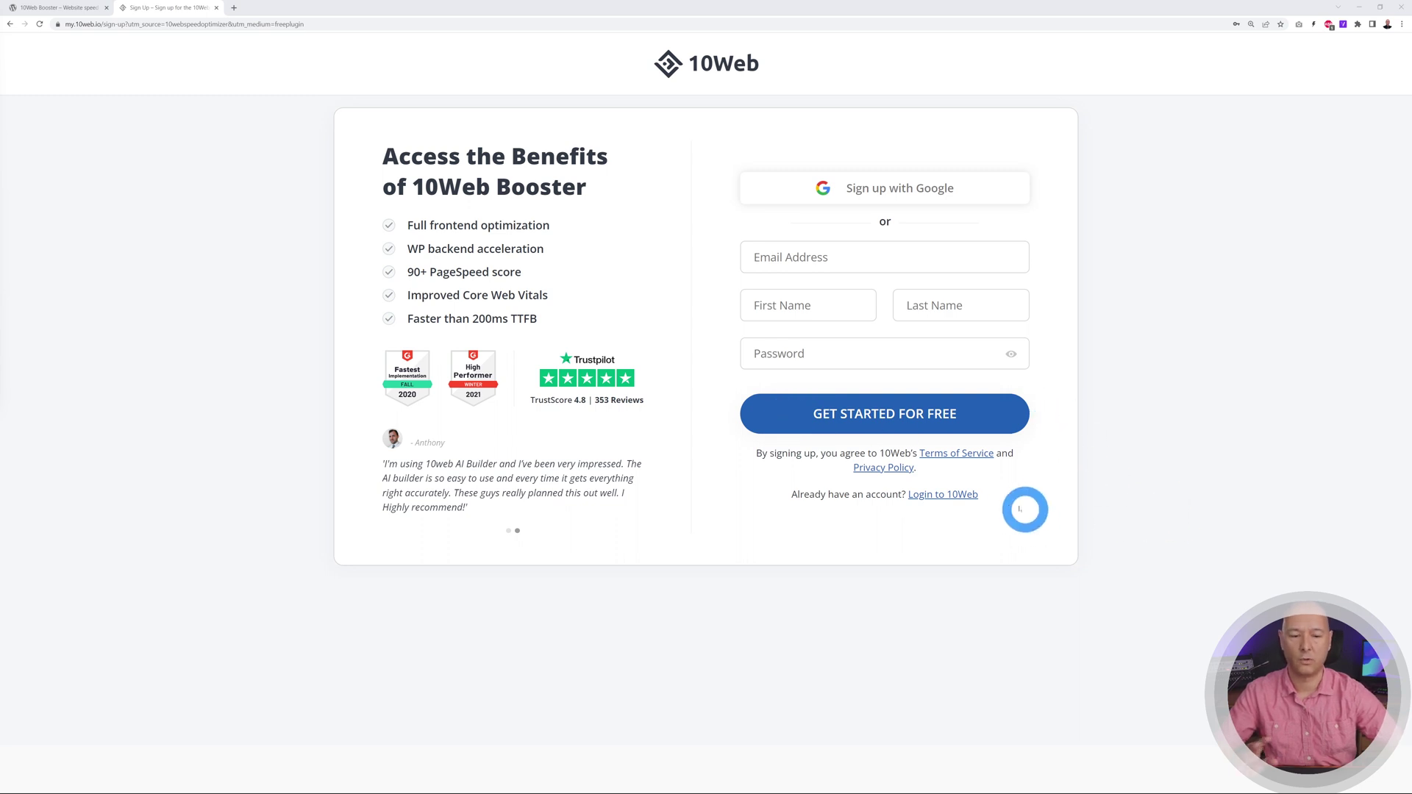
Log in to 10Web with the saved account, connect the site, and dismiss the 100-score results.
{"action": "left_click", "coordinate": [949, 497]}
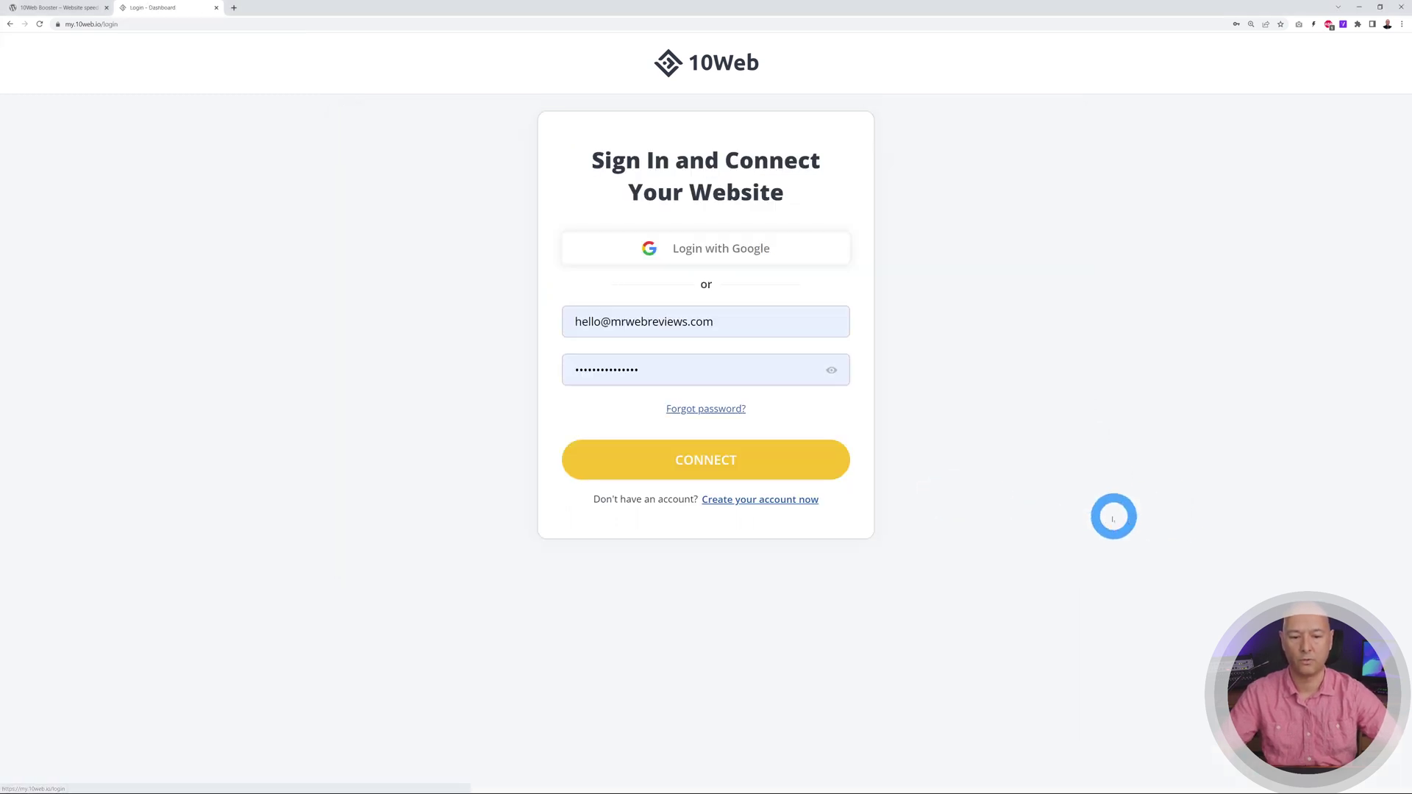
{"action": "left_click", "coordinate": [756, 457]}
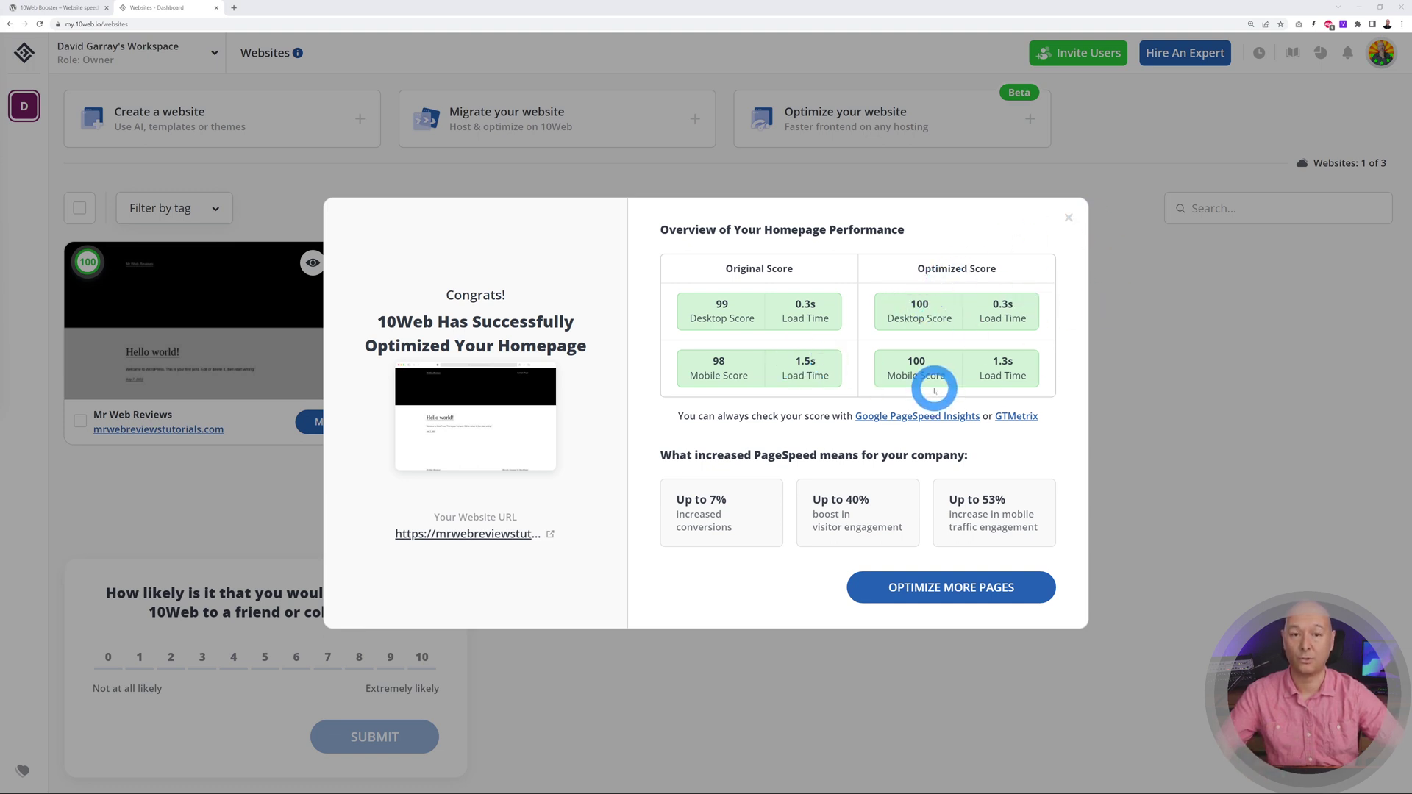
{"action": "left_click", "coordinate": [1070, 218]}
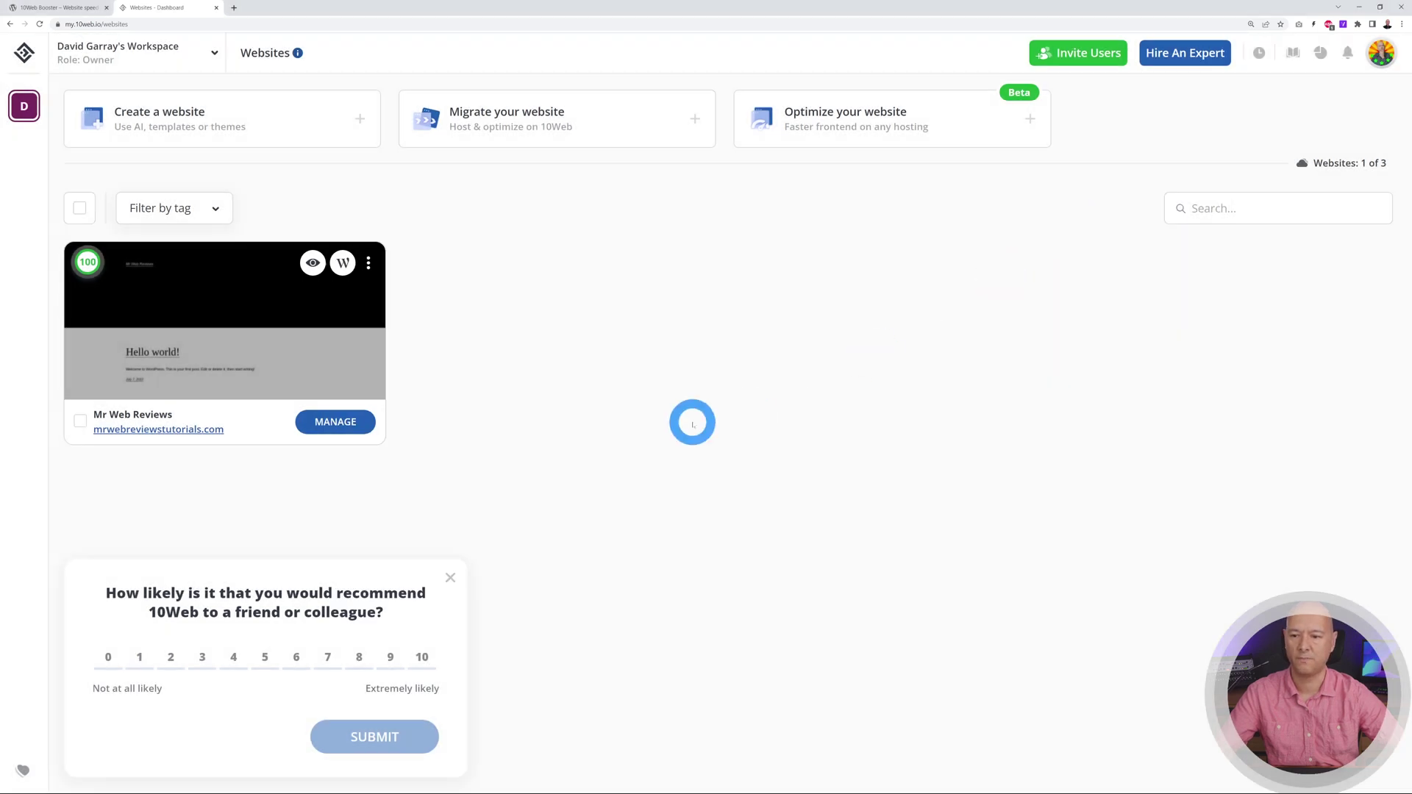
Run a Google PageSpeed Insights test on the tutorials site.
{"action": "left_click", "coordinate": [279, 9]}
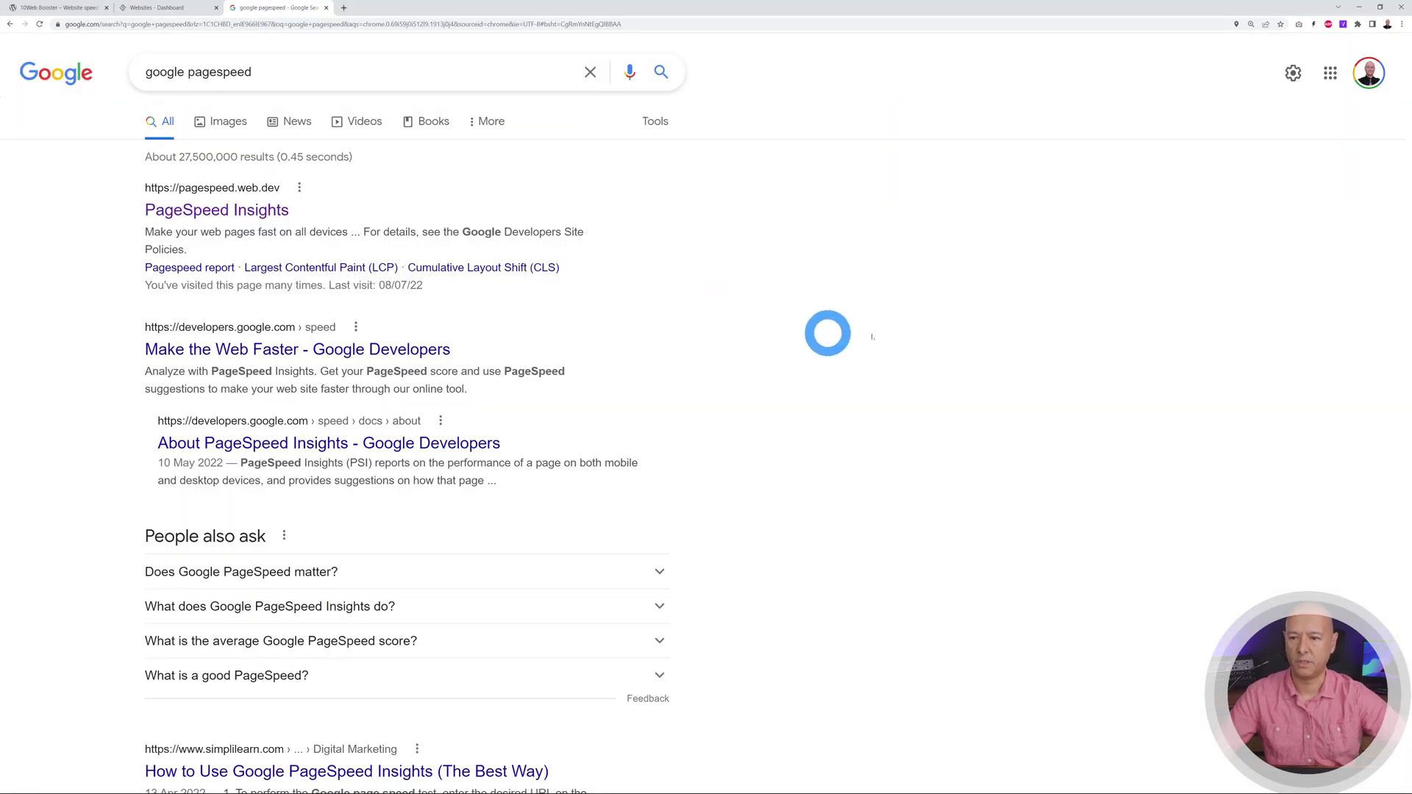
{"action": "left_click", "coordinate": [230, 211]}
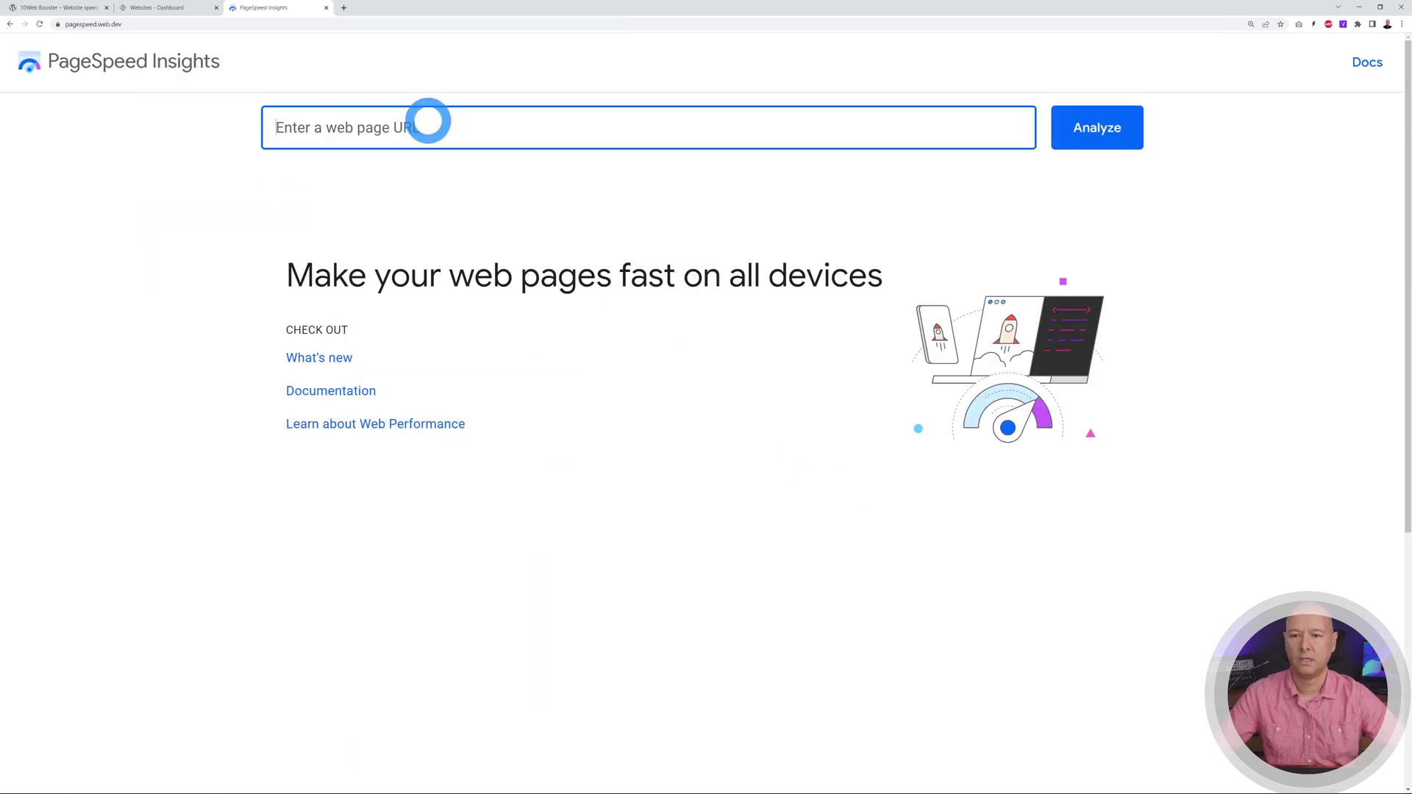
{"action": "left_click", "coordinate": [425, 120]}
{"action": "type", "text": "mrwebreviewstutorials.com"}
{"action": "left_click", "coordinate": [1094, 137]}
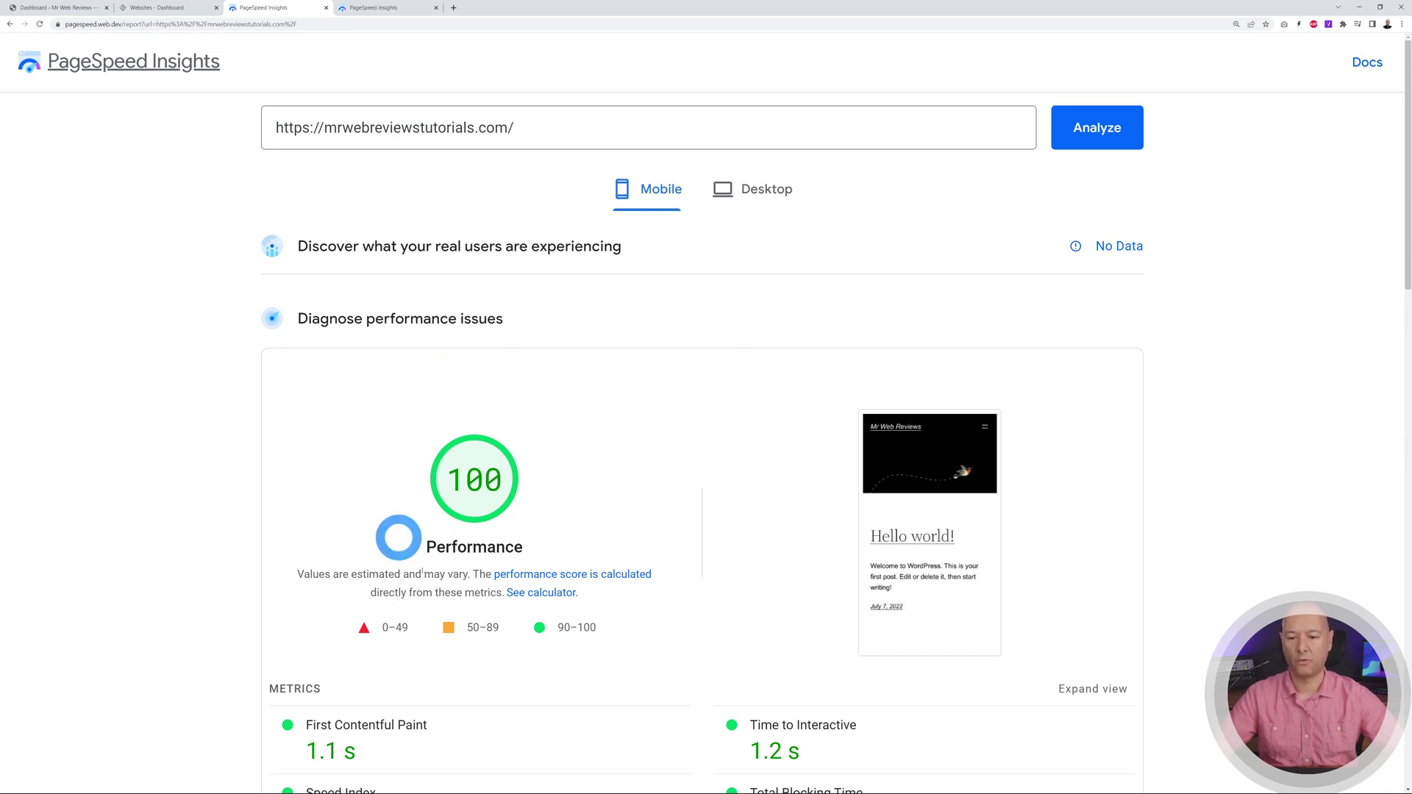
Check desktop scores: tutorials site at 100, mrwebreviews.com at 89 desktop and 60 mobile.
{"action": "left_click", "coordinate": [764, 188]}
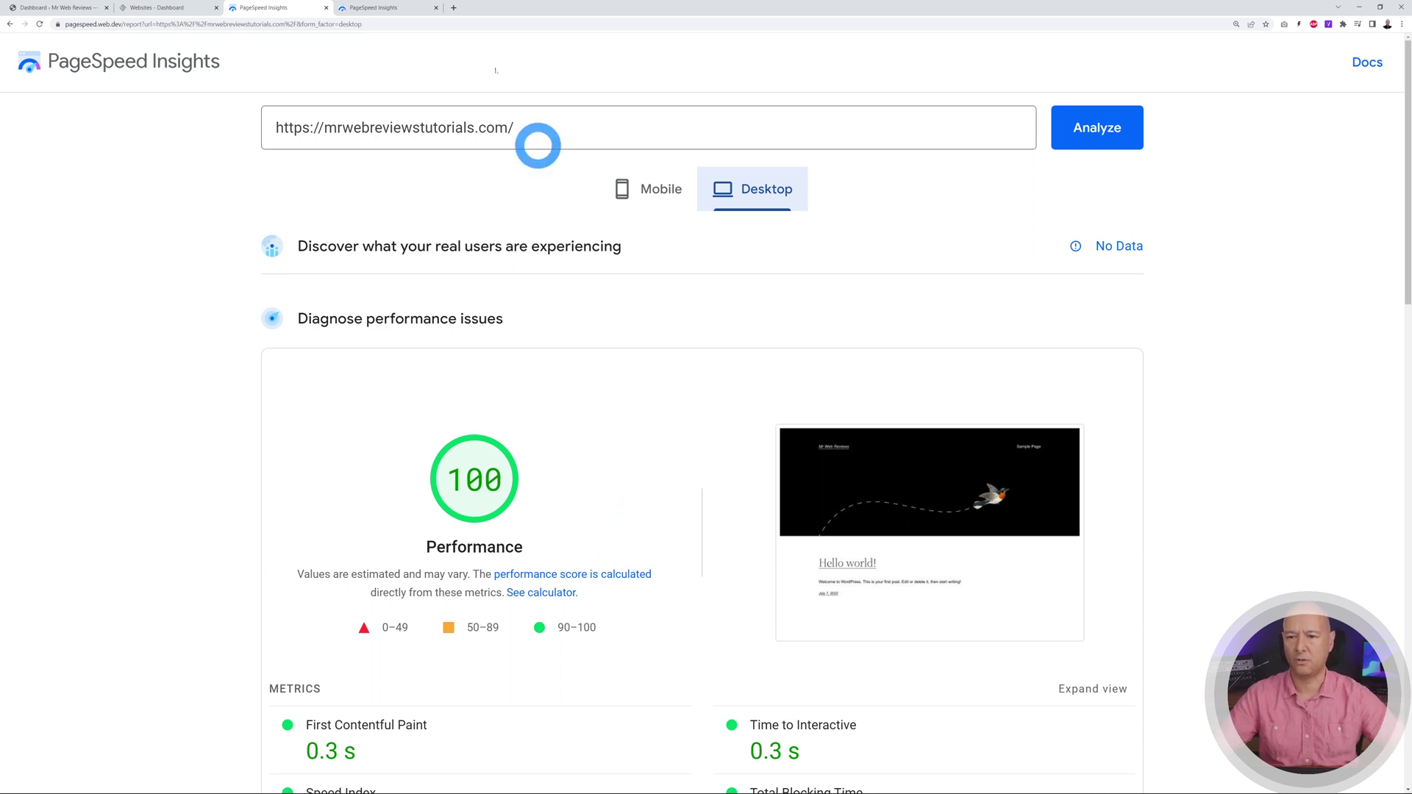
{"action": "left_click", "coordinate": [371, 8]}
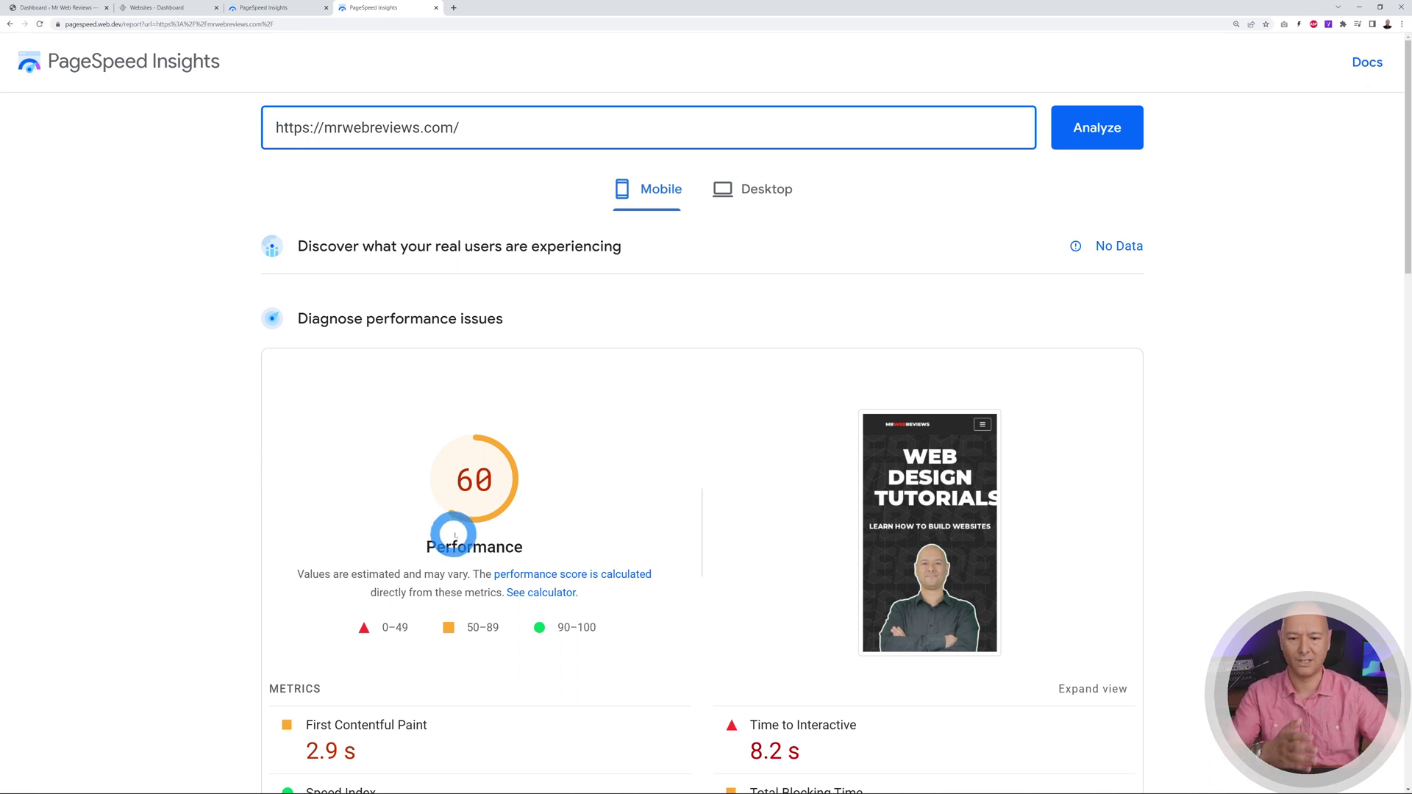
{"action": "left_click", "coordinate": [769, 196]}
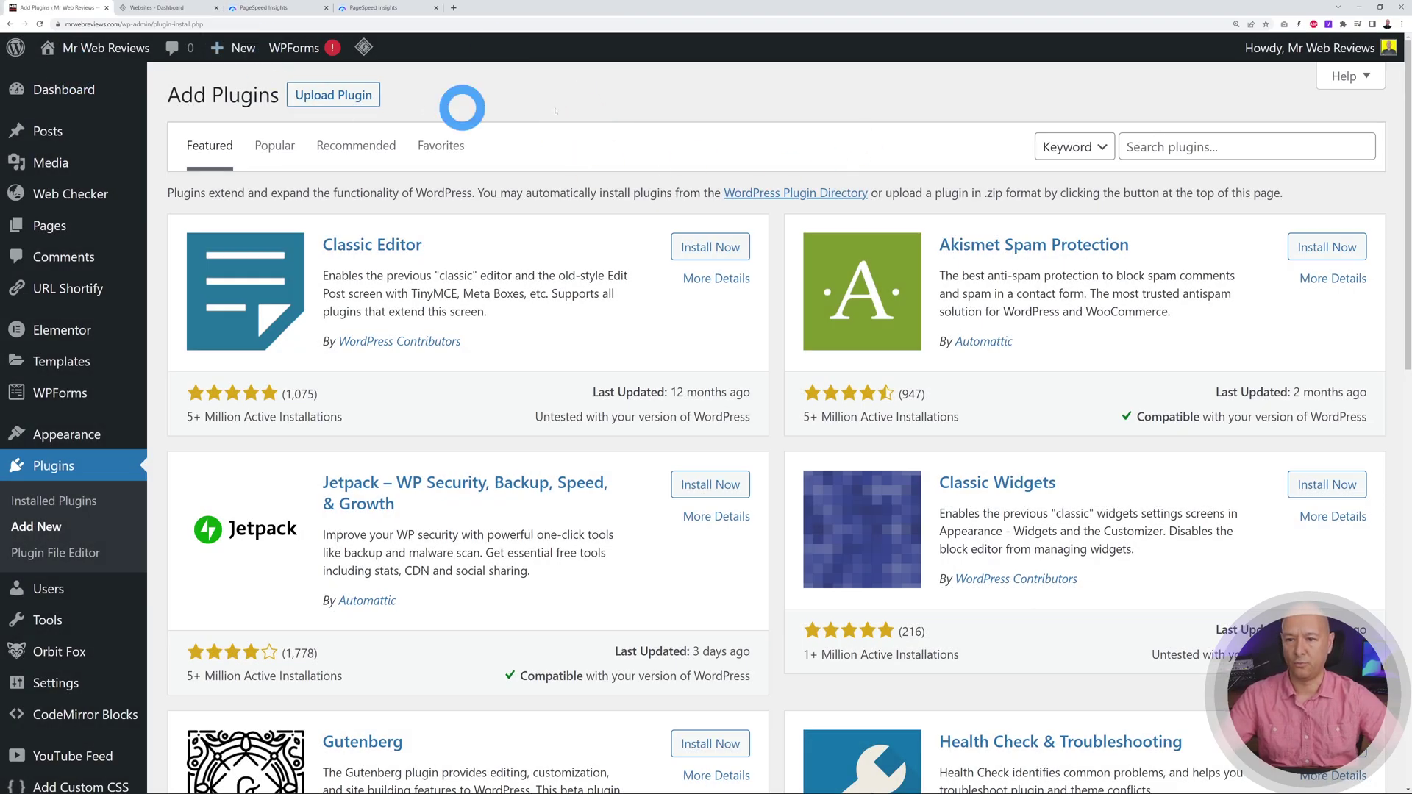
On mrwebreviews.com, install '10web booster' and sign up and connect to 10Web.
{"action": "left_click", "coordinate": [1172, 148]}
{"action": "type", "text": "10web booster"}
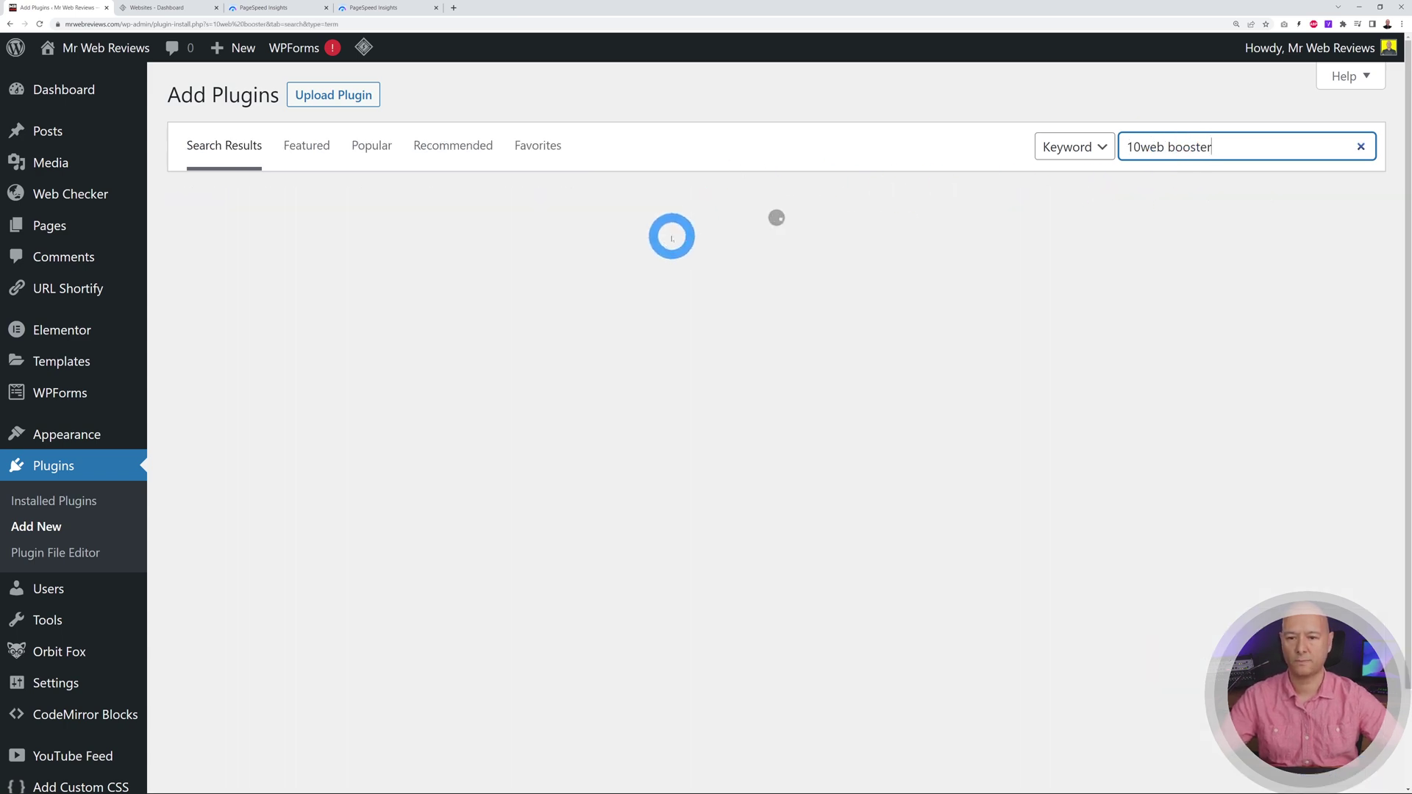
{"action": "left_click", "coordinate": [697, 249]}
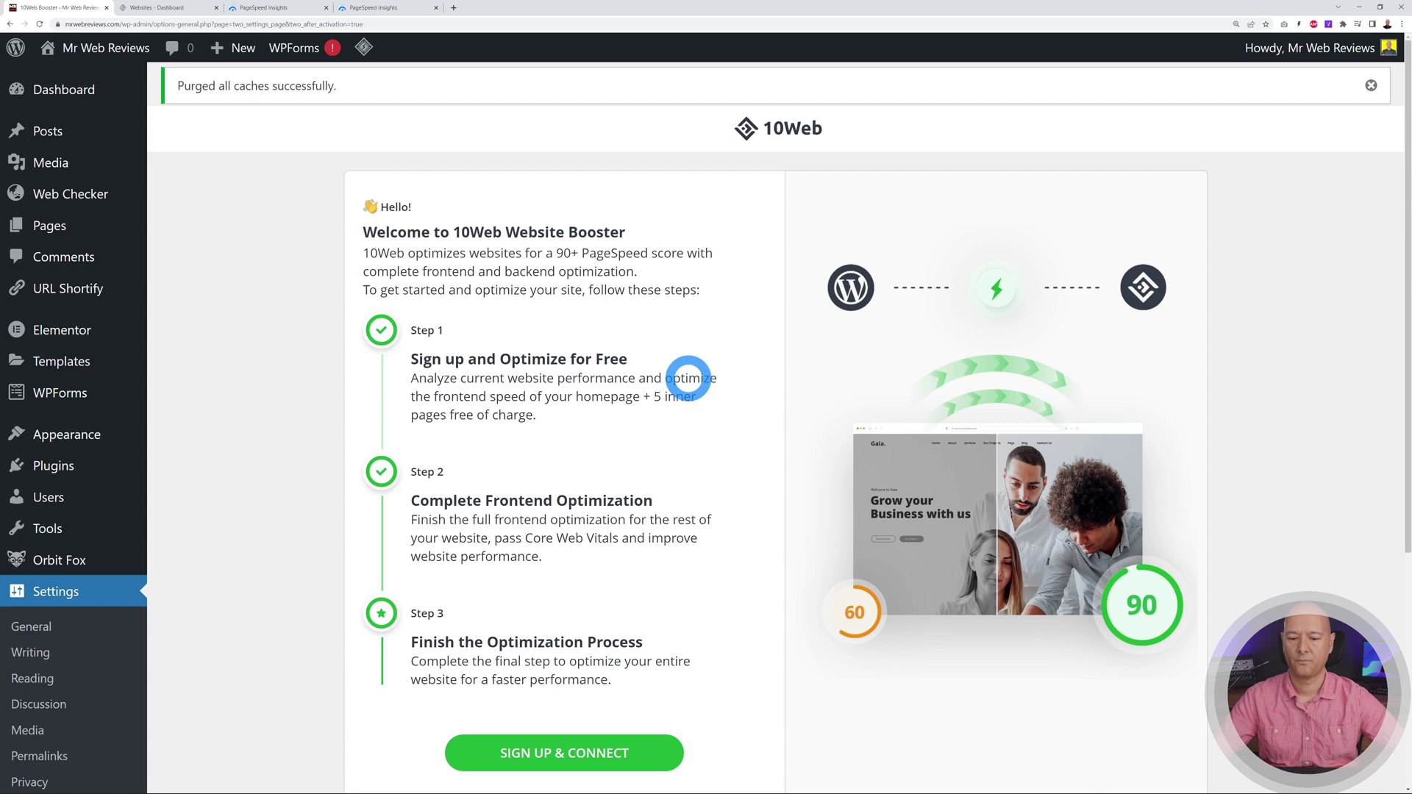
{"action": "left_click", "coordinate": [566, 750]}
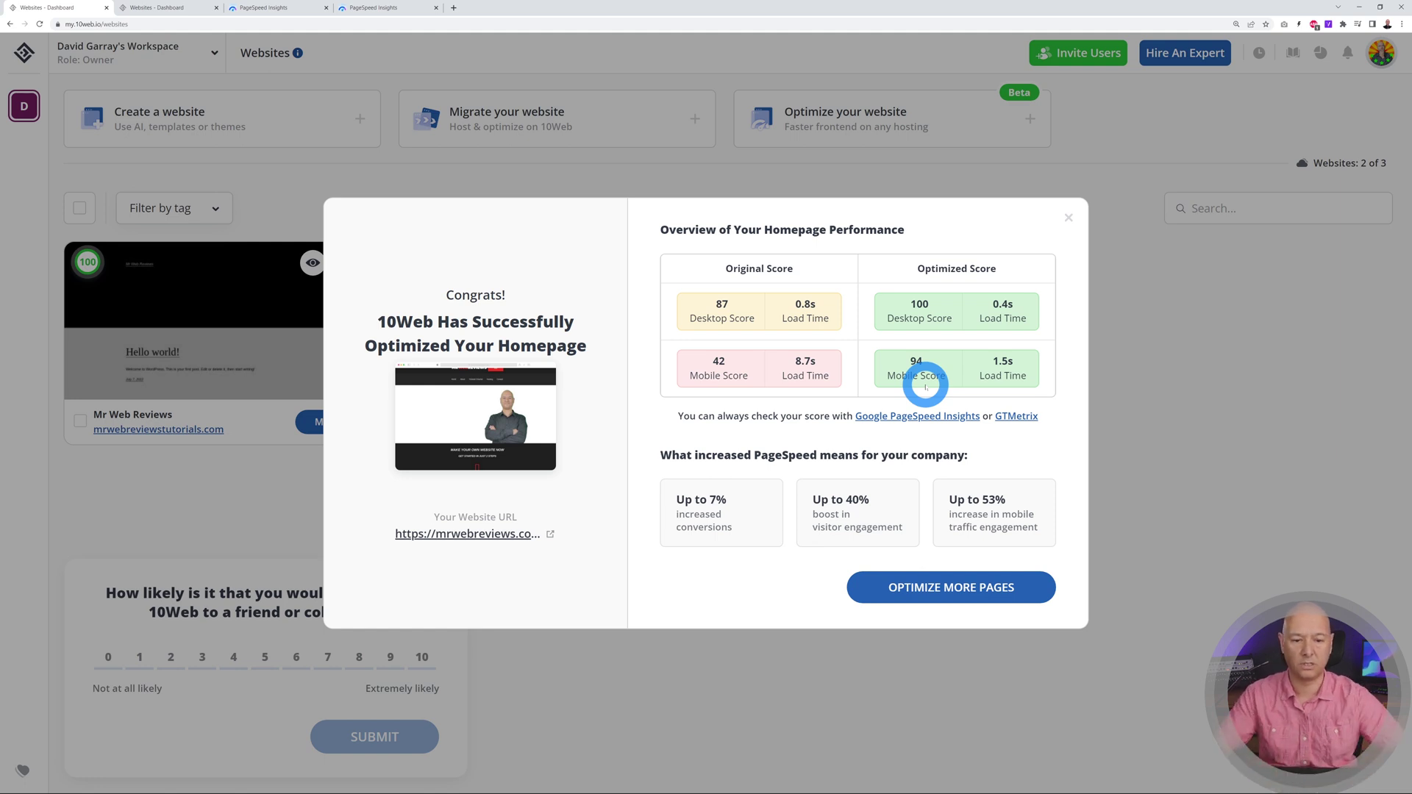
Compare 10Web's new mobile score of 94 with PageSpeed's earlier mobile score of 60.
{"action": "left_click", "coordinate": [377, 9]}
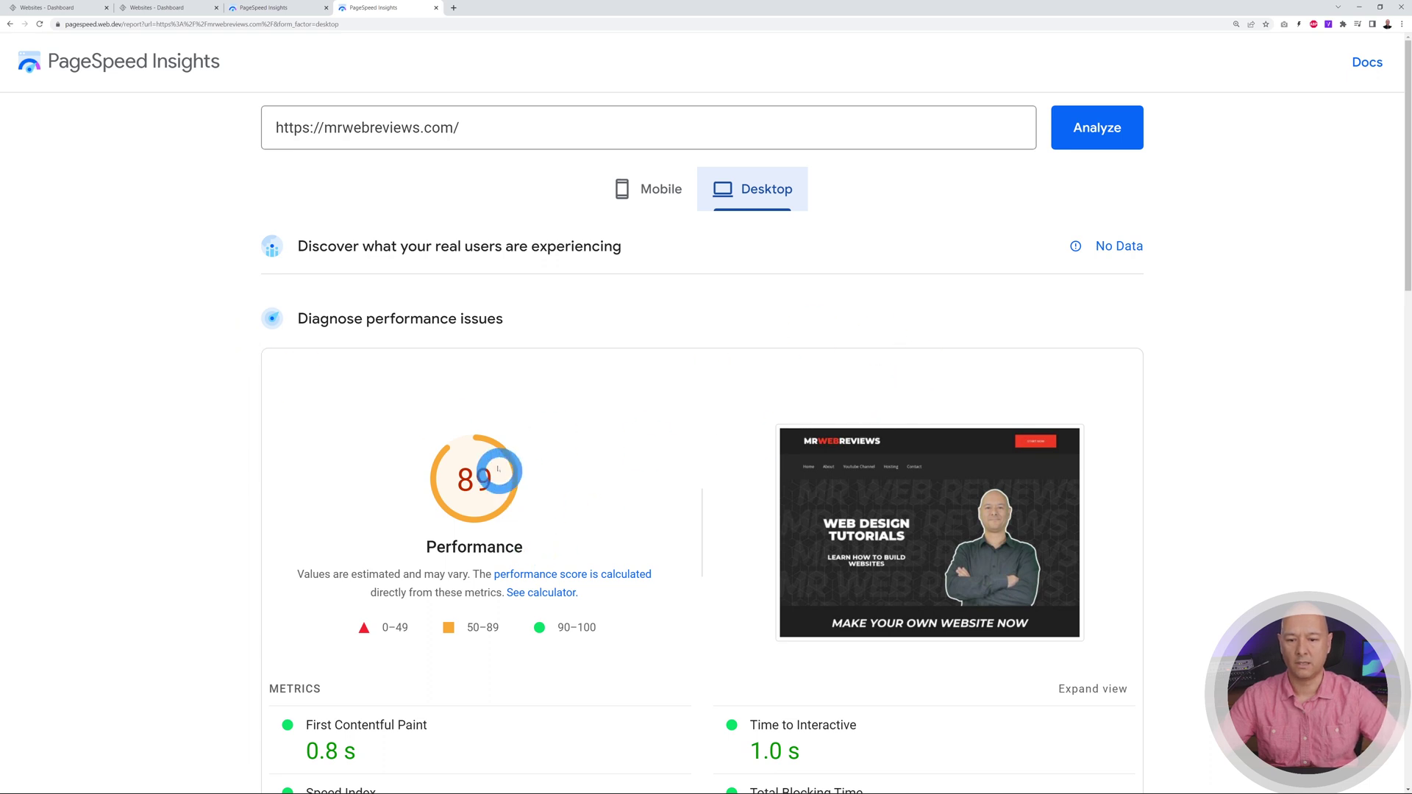
{"action": "left_click", "coordinate": [655, 190]}
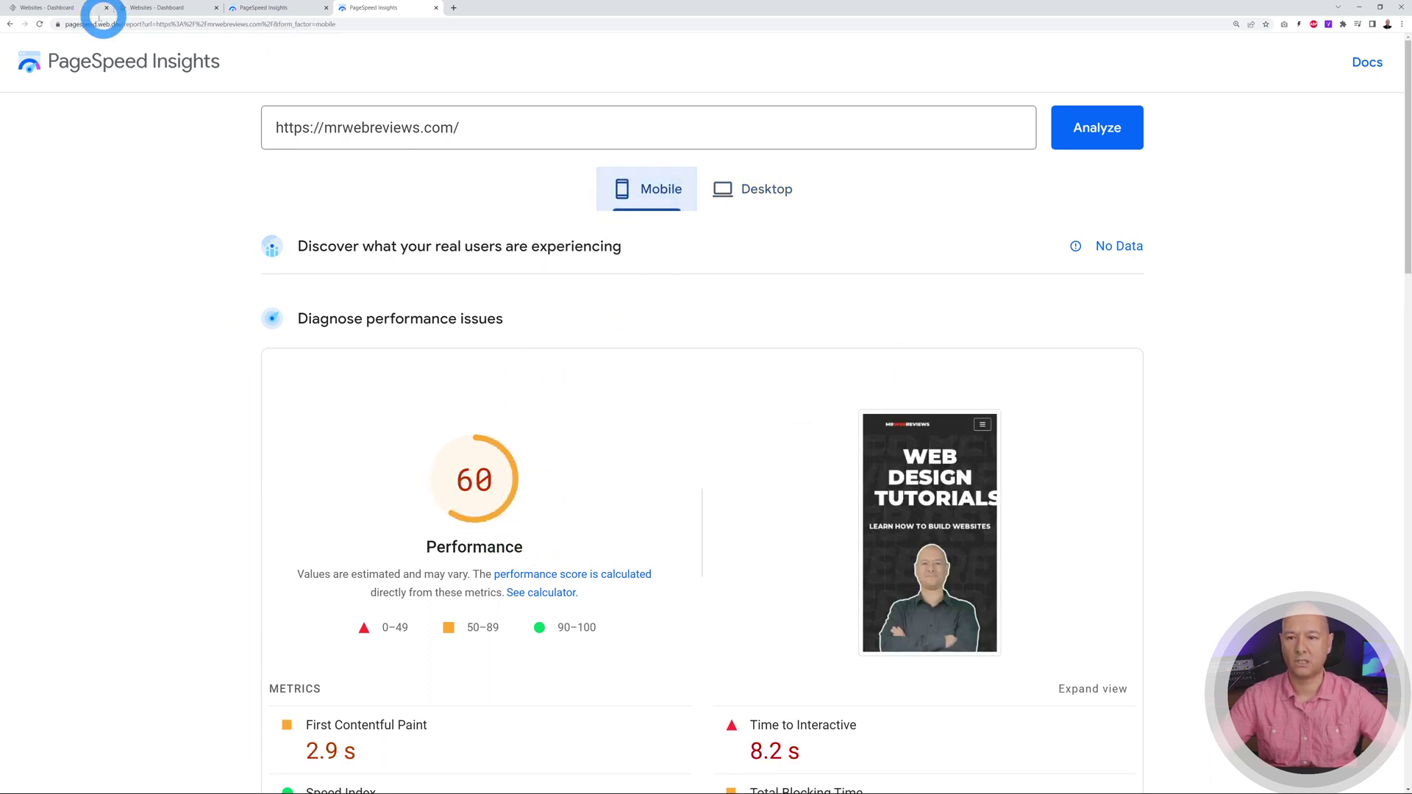
{"action": "left_click", "coordinate": [59, 9]}
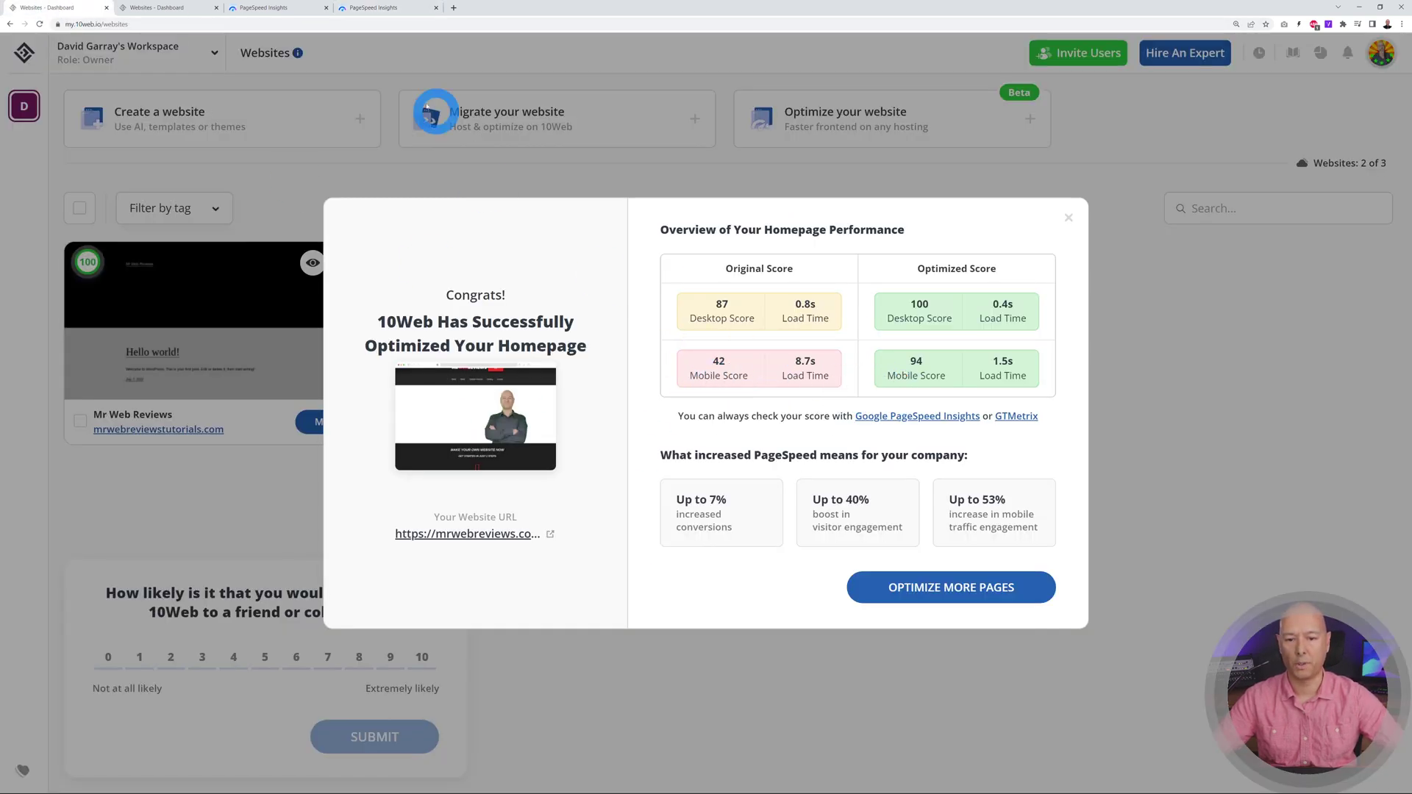
{"action": "left_click", "coordinate": [374, 9]}
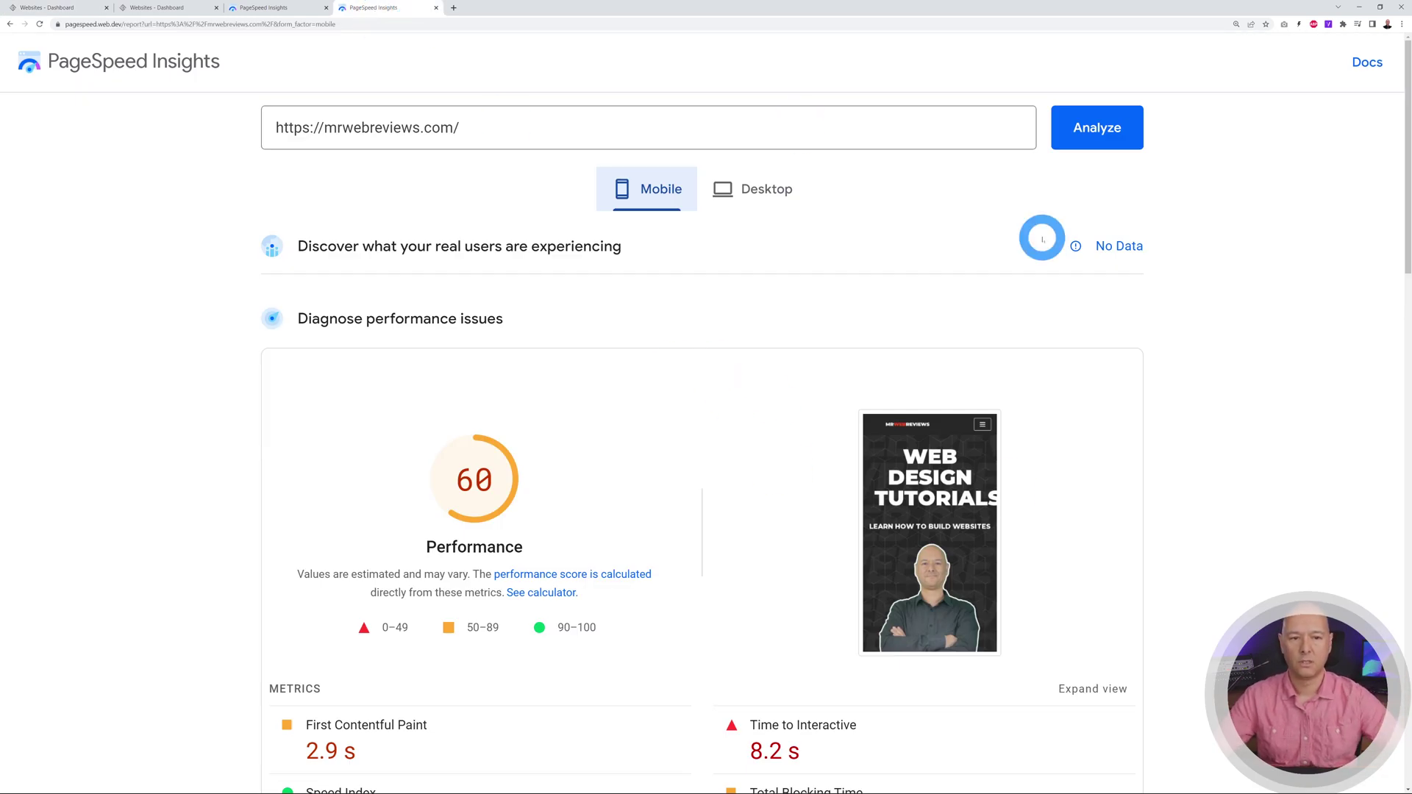
Re-analyze mrwebreviews.com in PageSpeed Insights and confirm 100 on desktop and mobile.
{"action": "left_click", "coordinate": [1109, 137]}
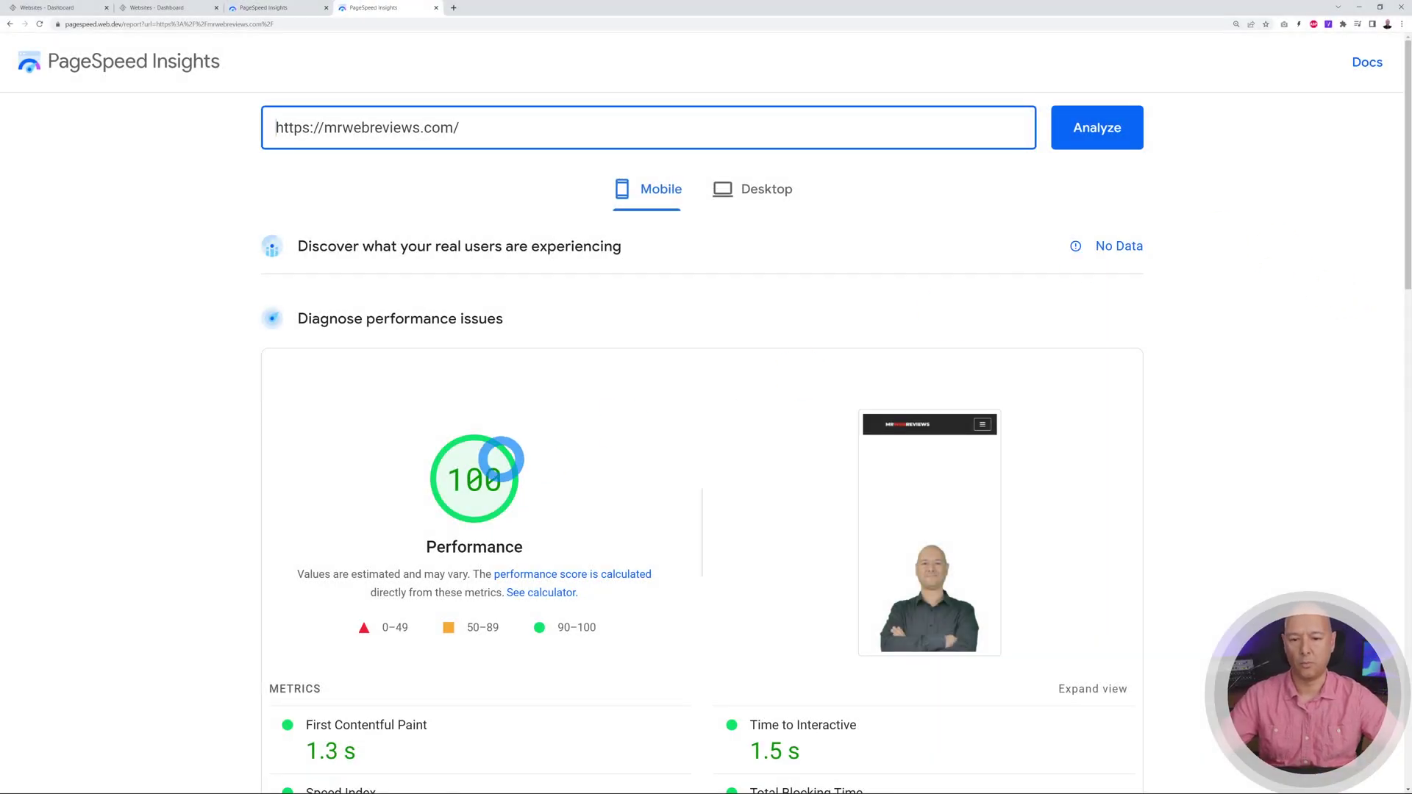
{"action": "left_click", "coordinate": [774, 203]}
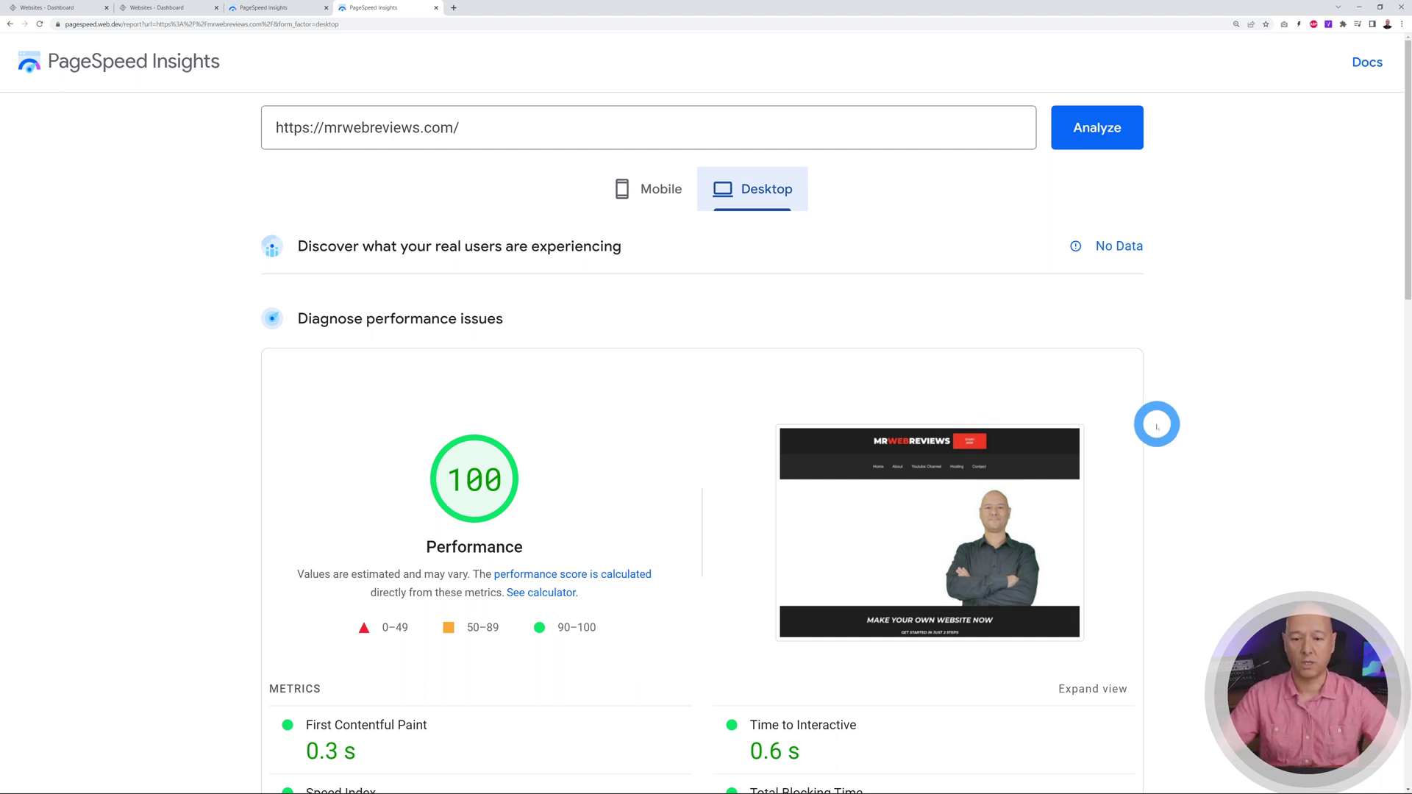
{"action": "left_click", "coordinate": [647, 191]}
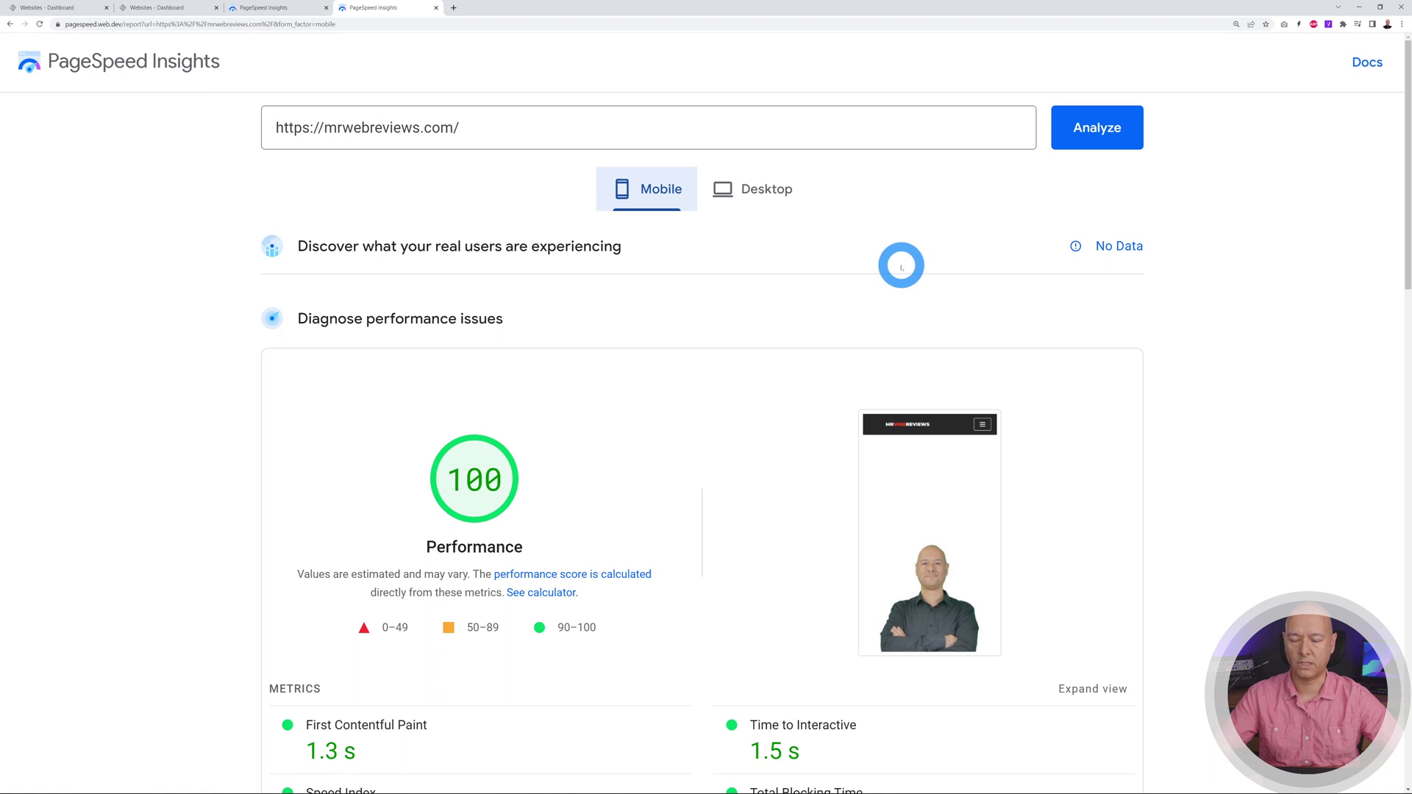
{"action": "left_click", "coordinate": [782, 197]}
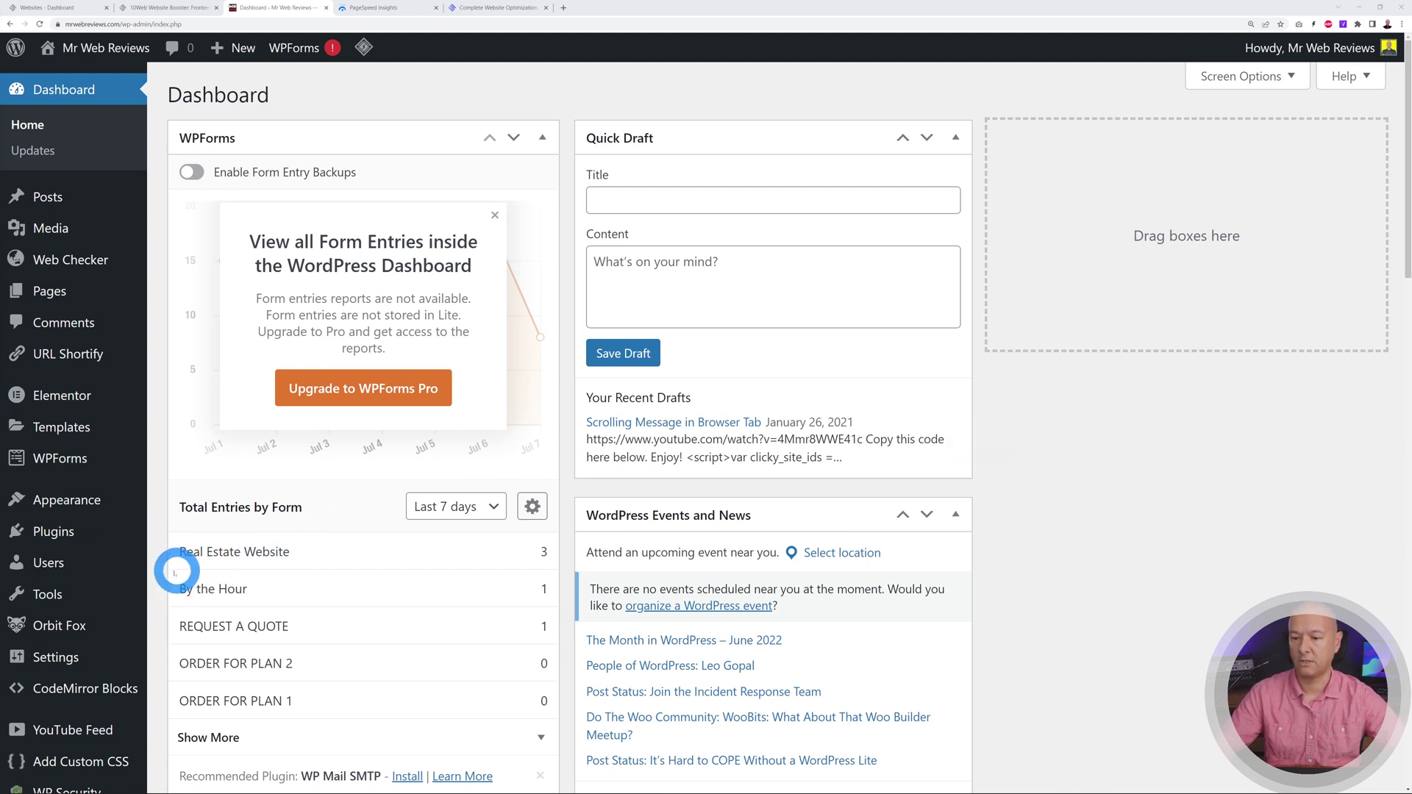
Open Settings > 10Web Booster to confirm the plugin is active and the site connected.
{"action": "mouse_move", "coordinate": [126, 585]}
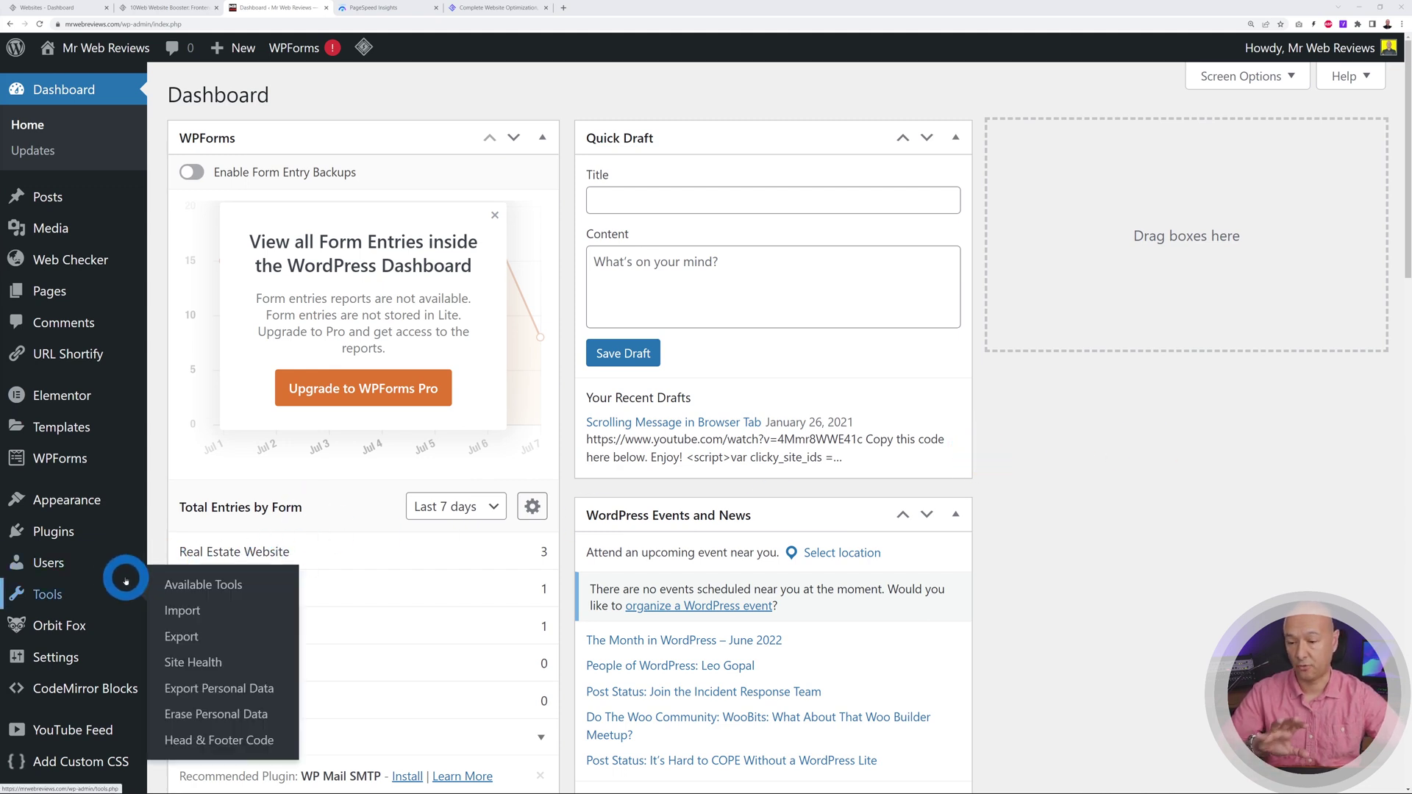
{"action": "mouse_move", "coordinate": [59, 659]}
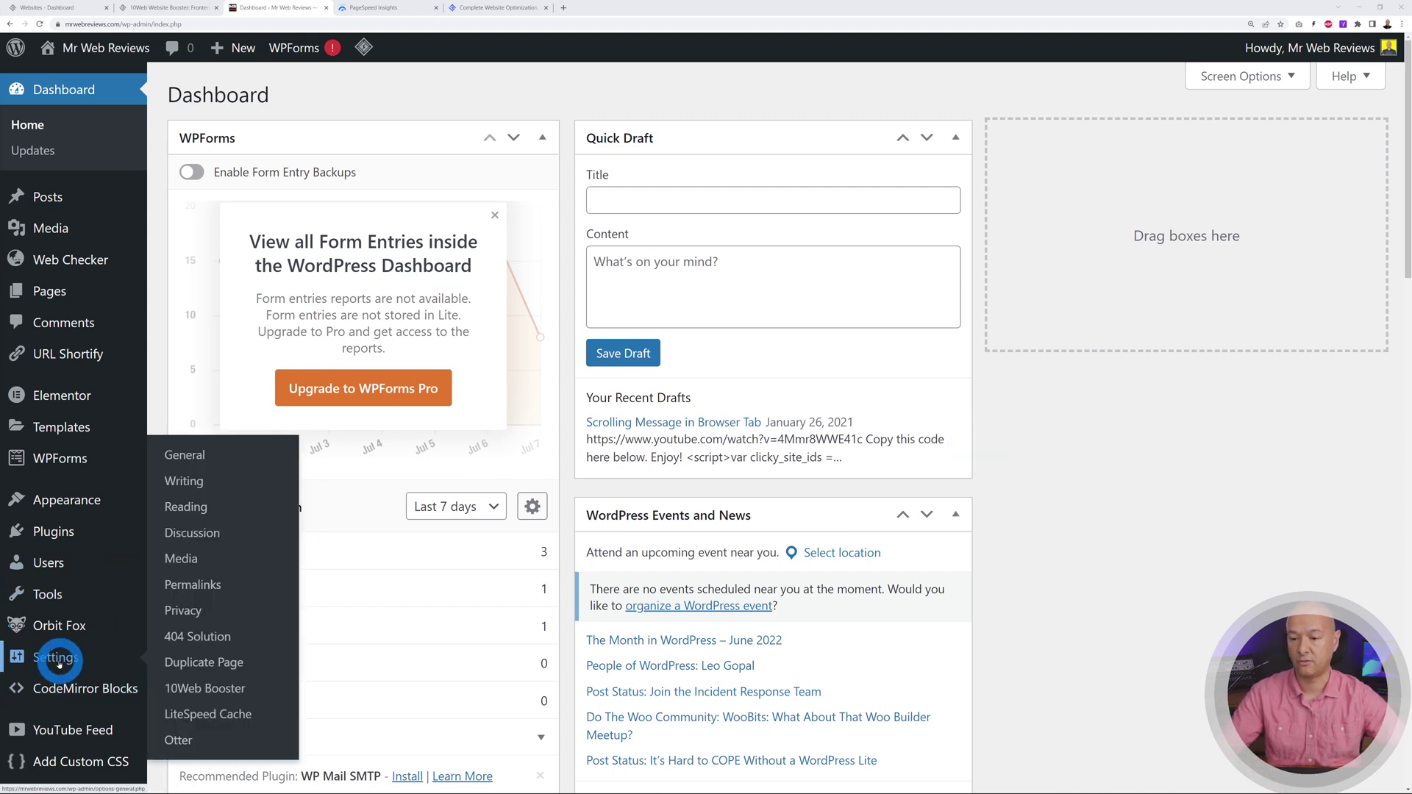
{"action": "left_click", "coordinate": [234, 689]}
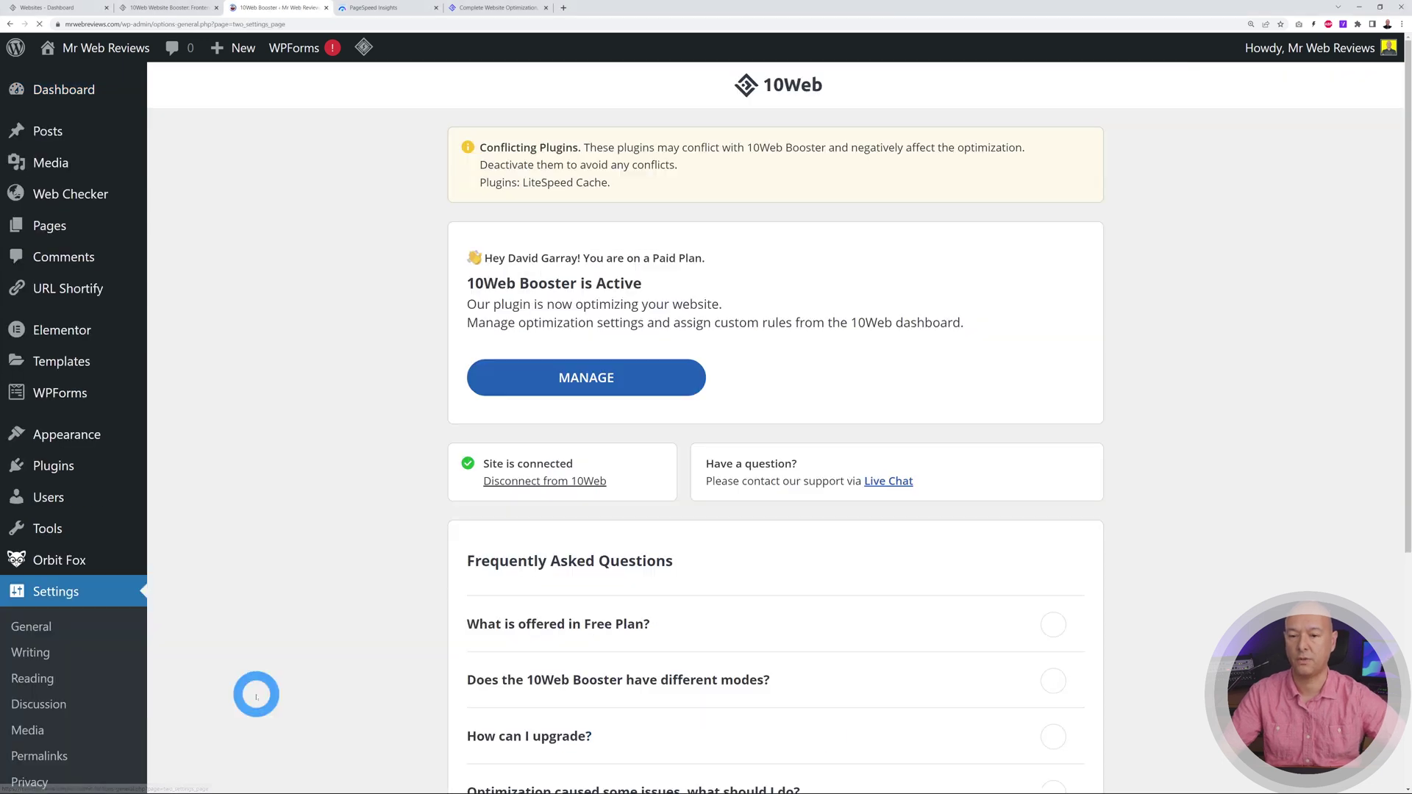